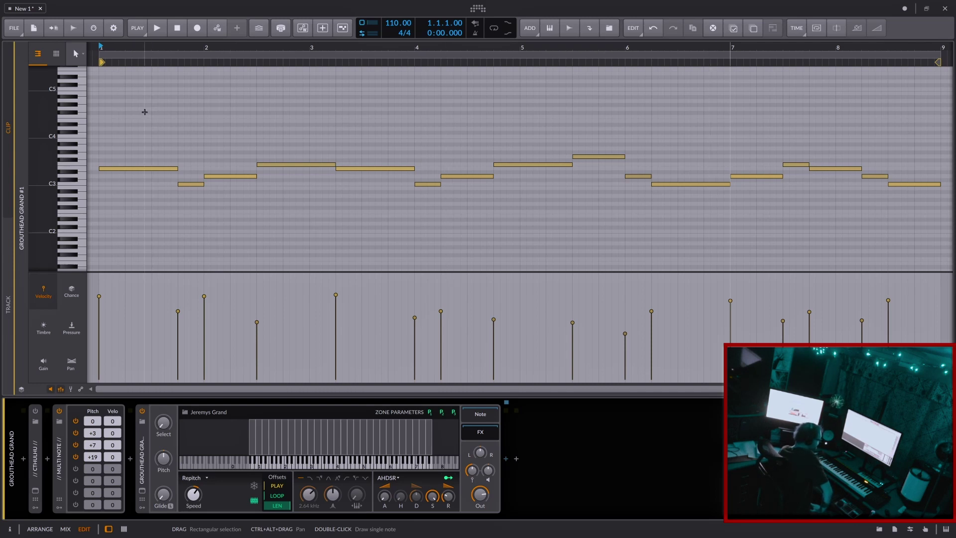
Switch to the arrangement layout and show the MIDI Print track's devices
drag(145, 112, 846, 225)
click(726, 225)
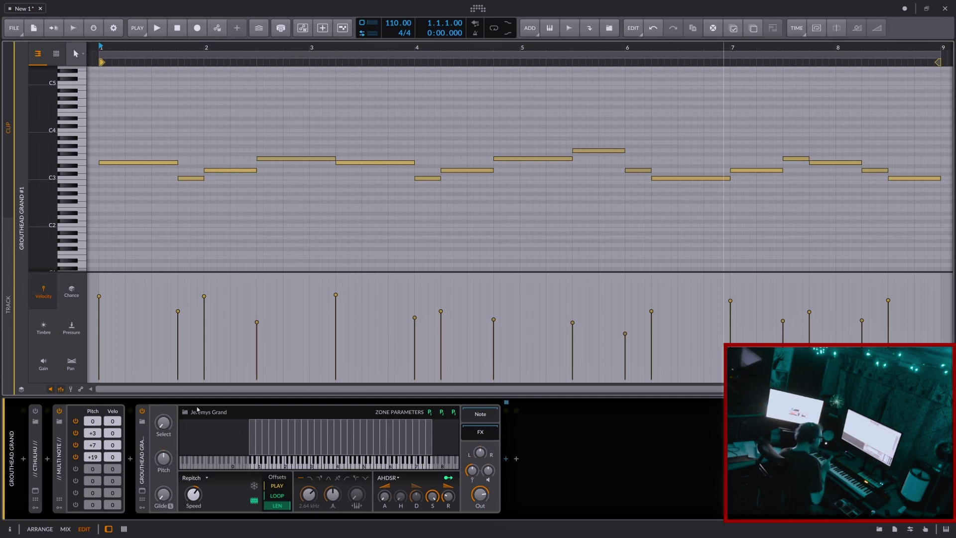
click(40, 529)
click(134, 217)
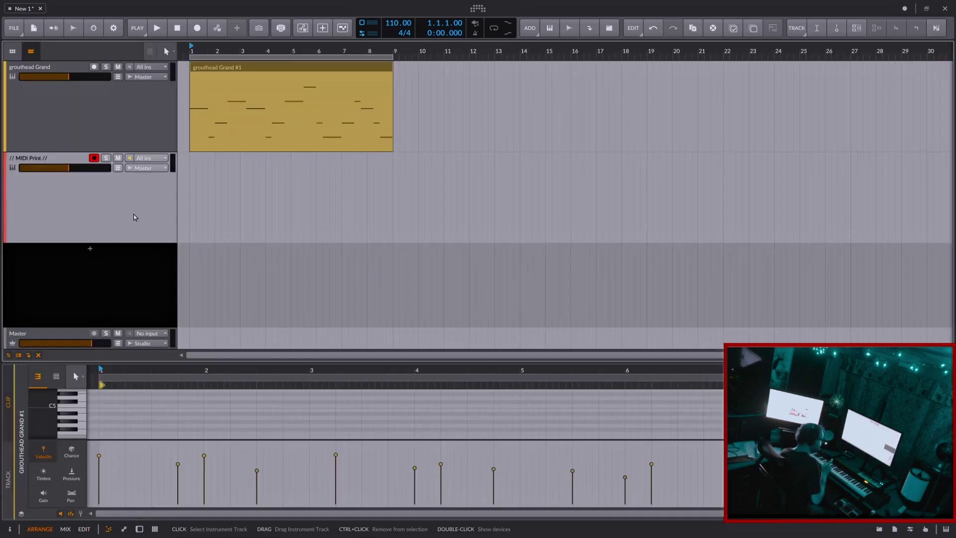
double_click(134, 217)
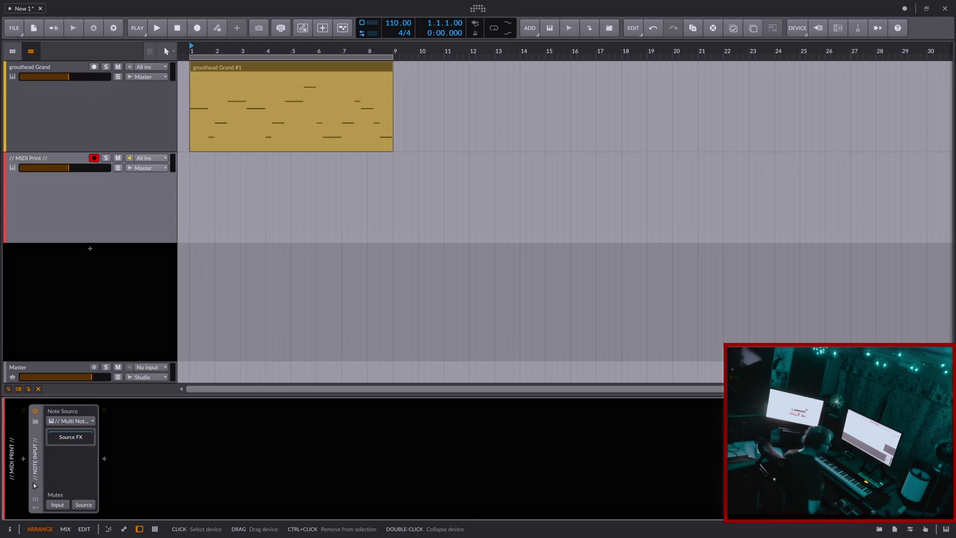
Set the MIDI Print Note Source to grouthead Grand > // Multi Note //
click(72, 421)
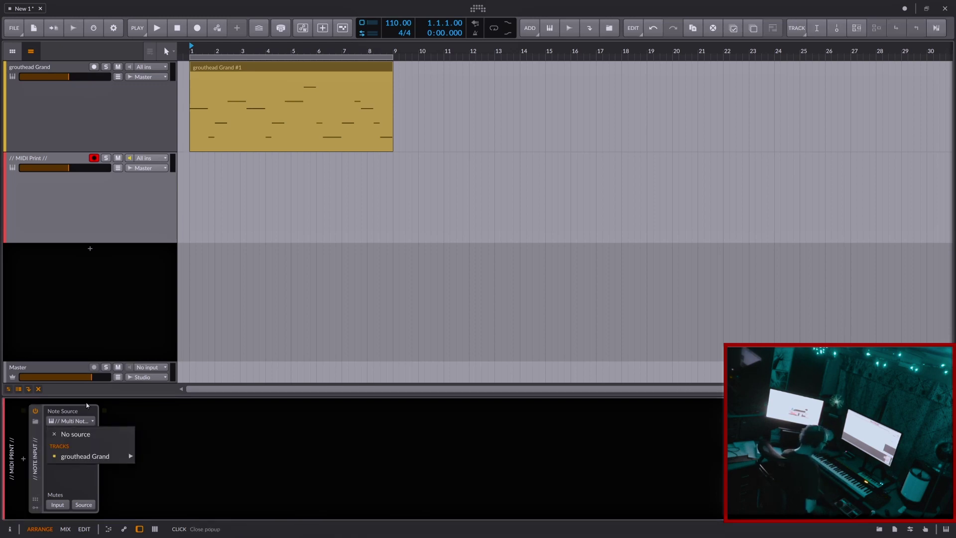
click(139, 411)
click(89, 423)
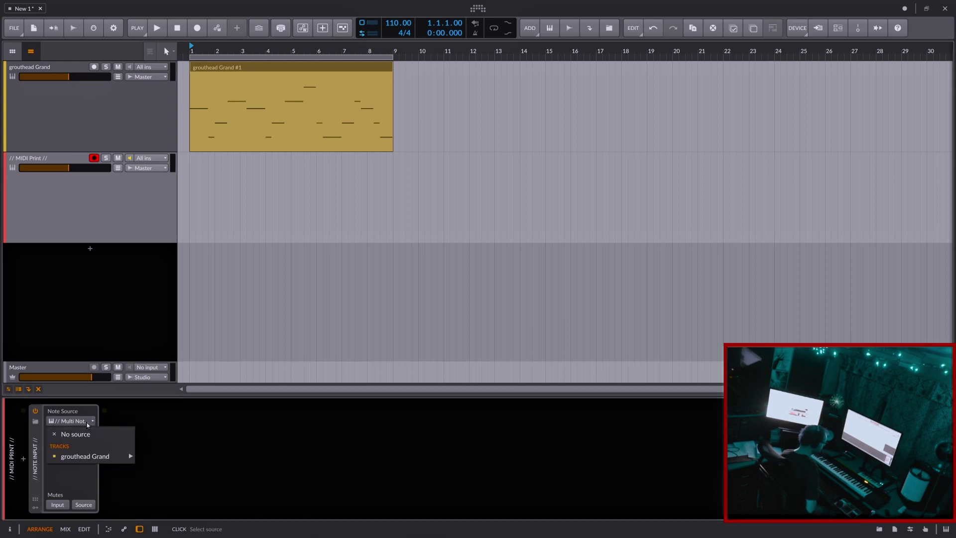
mouse_move(119, 458)
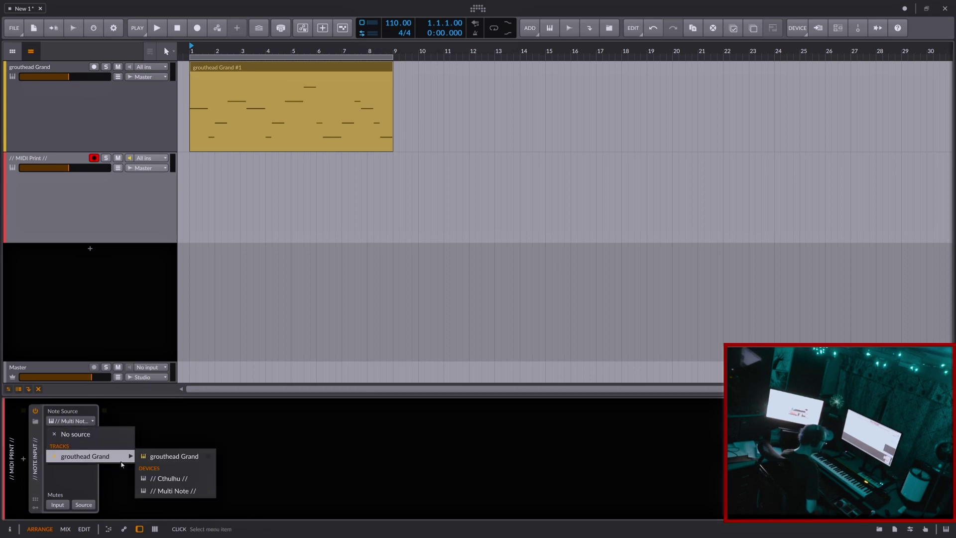
click(193, 491)
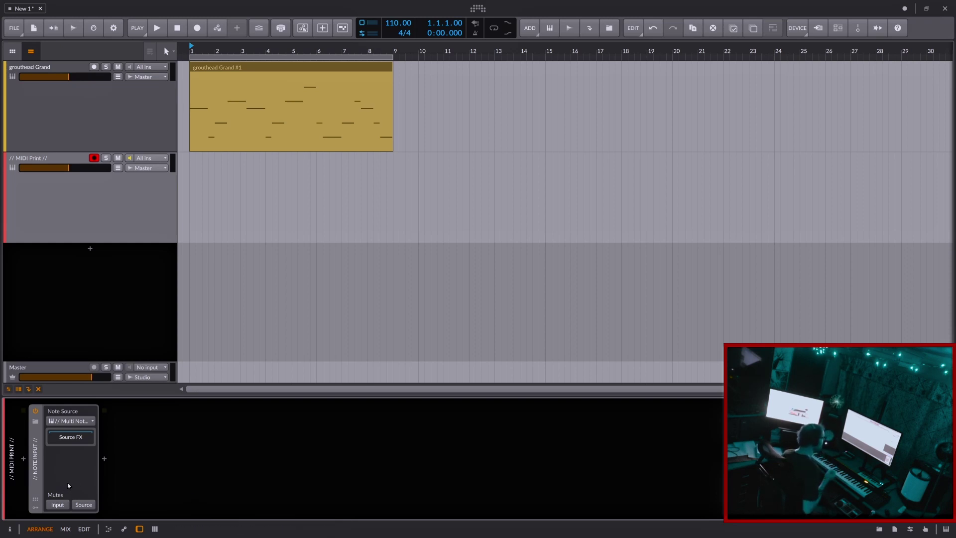
Toggle the Note Source mute buttons, leaving the source notes unmuted
click(57, 505)
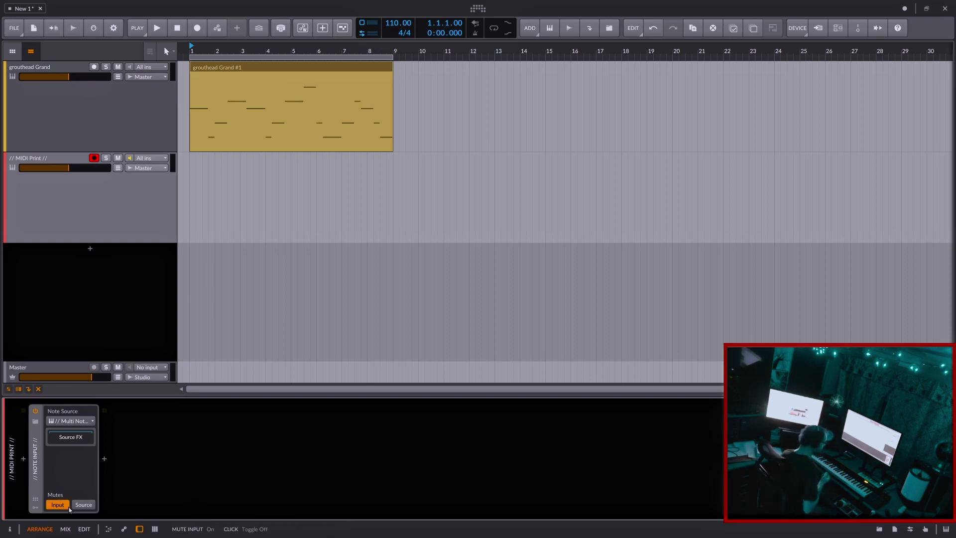
click(84, 505)
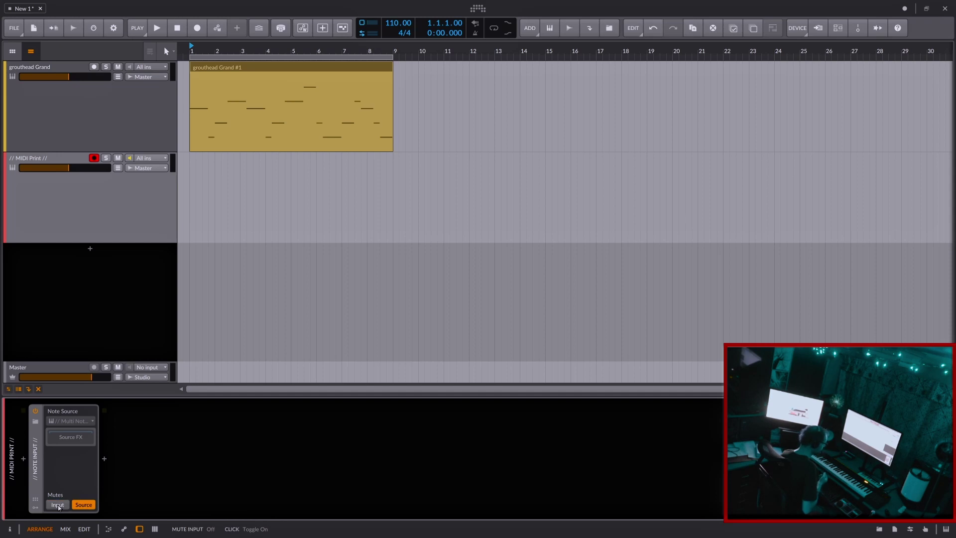
click(83, 505)
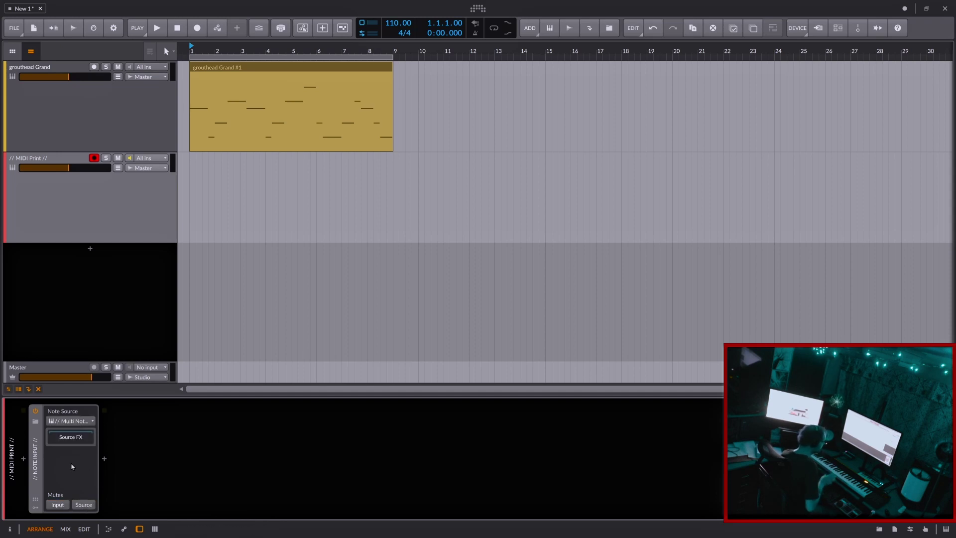
click(58, 295)
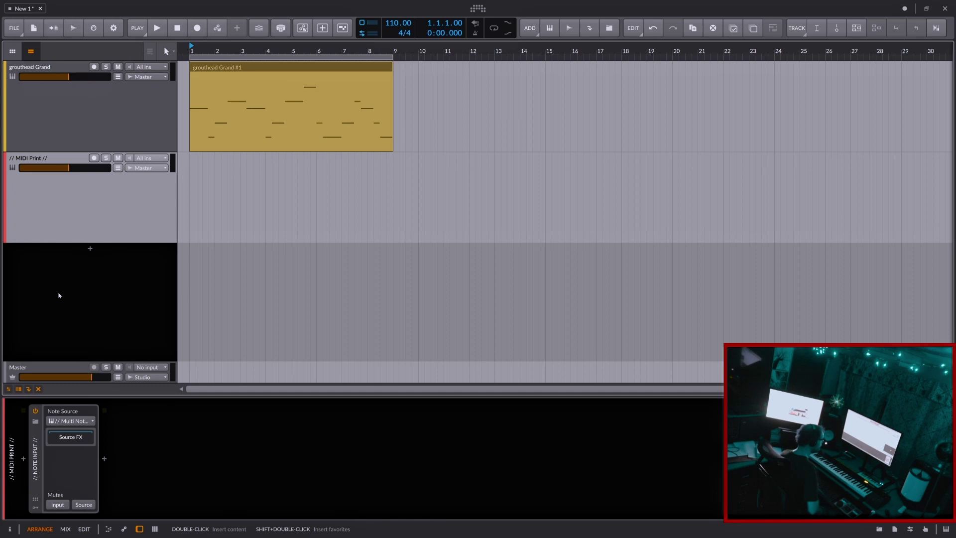
Arm MIDI Print, enable Record, and play to record a new clip through bar 9
click(94, 159)
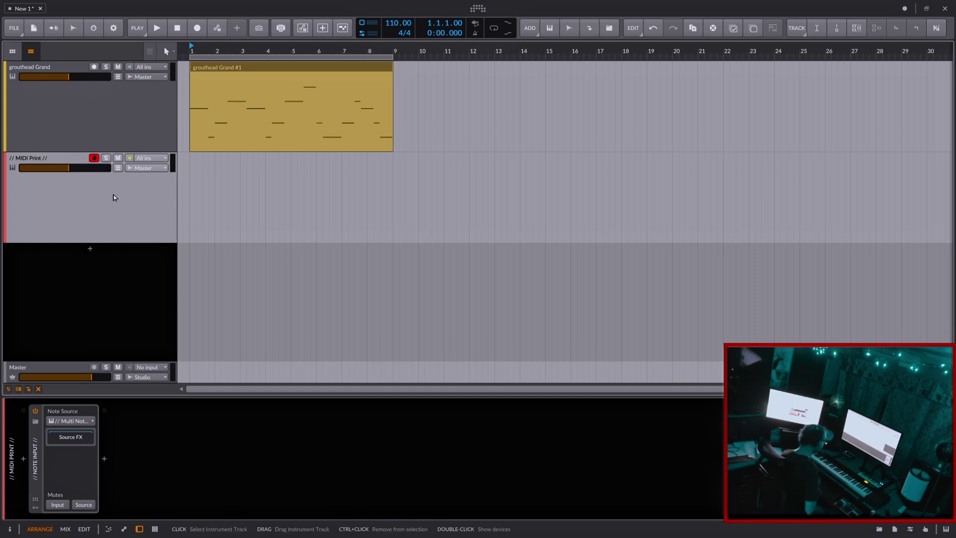
click(197, 28)
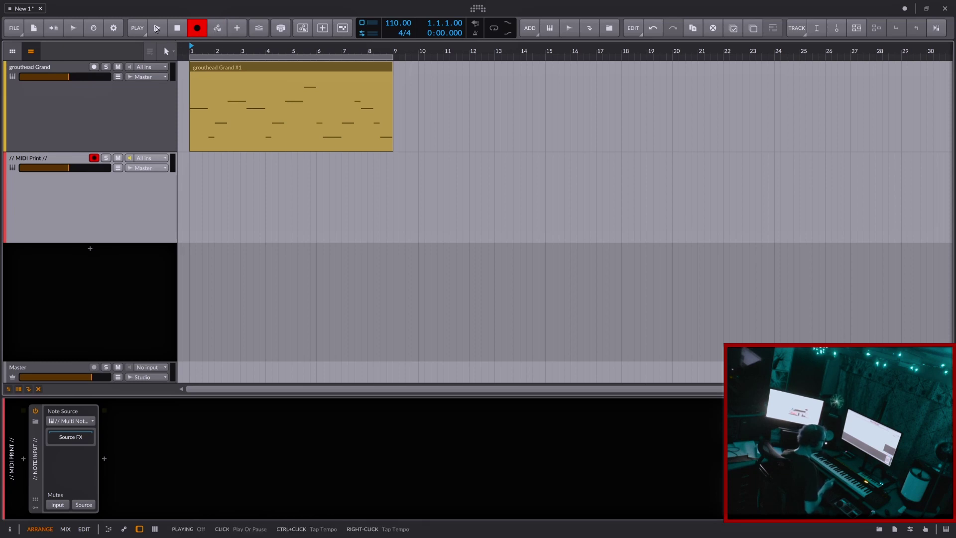
click(156, 28)
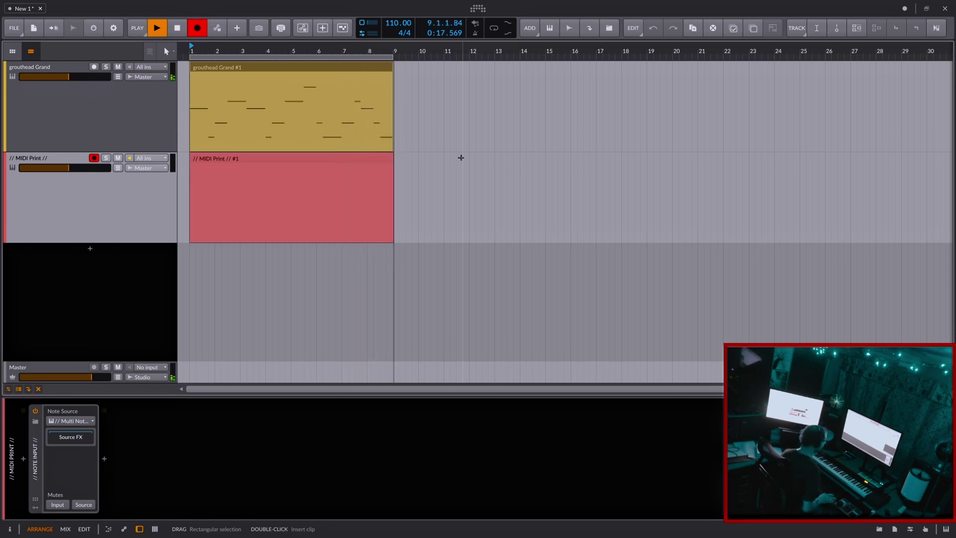
Stop recording and open the eight-bar MIDI Print clip in the note editor
key(space)
double_click(348, 158)
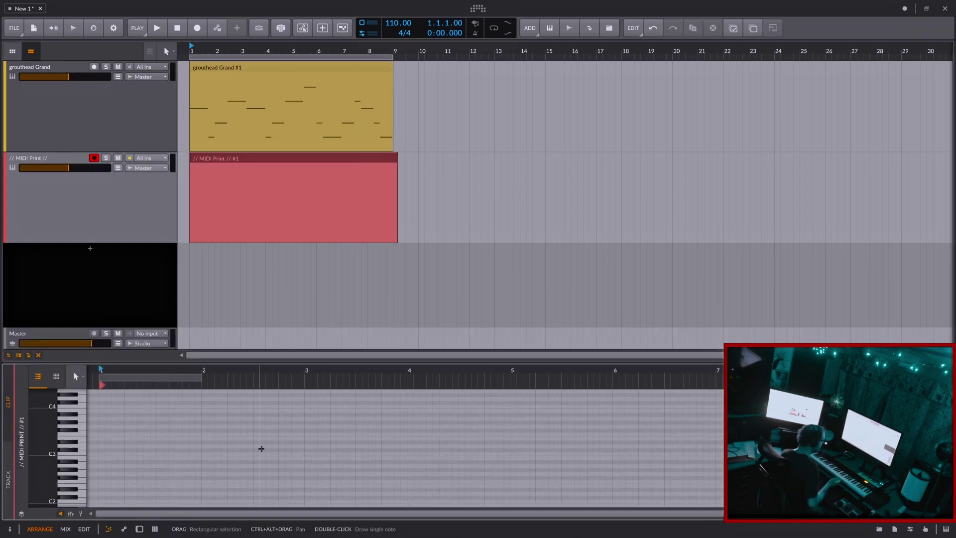
scroll(262, 449, down, 10)
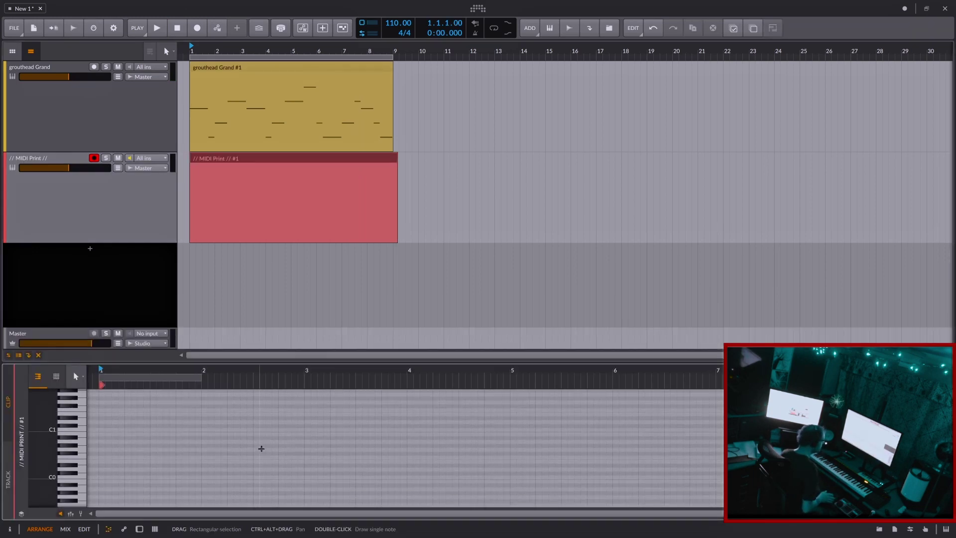
scroll(262, 449, down, 7)
Show the MIDI Print Note Source again, check its source list and toggle Input mute back off
click(130, 213)
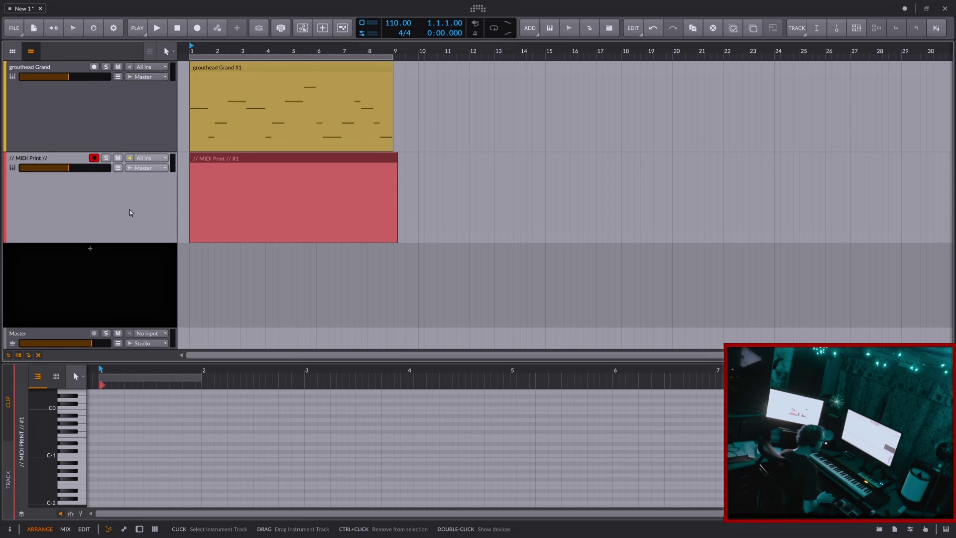
double_click(130, 212)
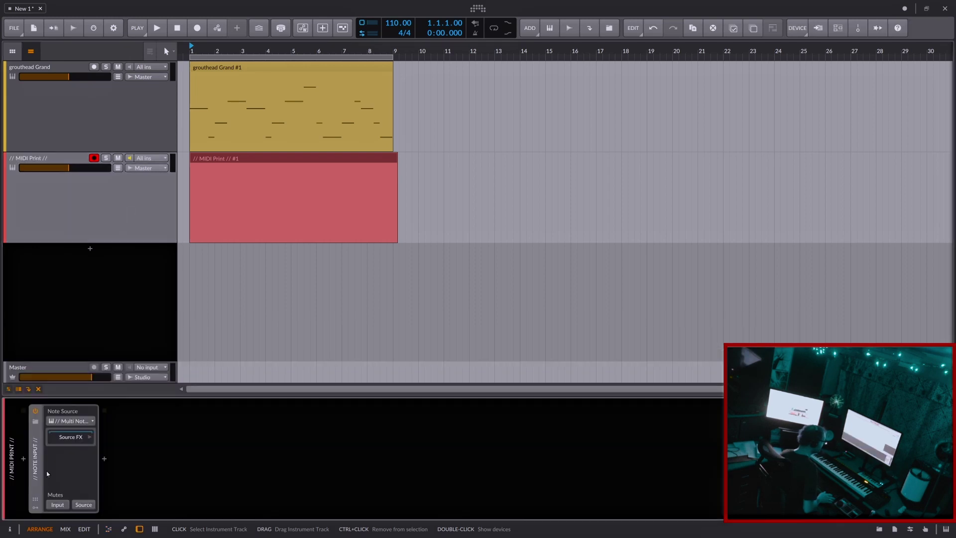
click(84, 423)
mouse_move(119, 457)
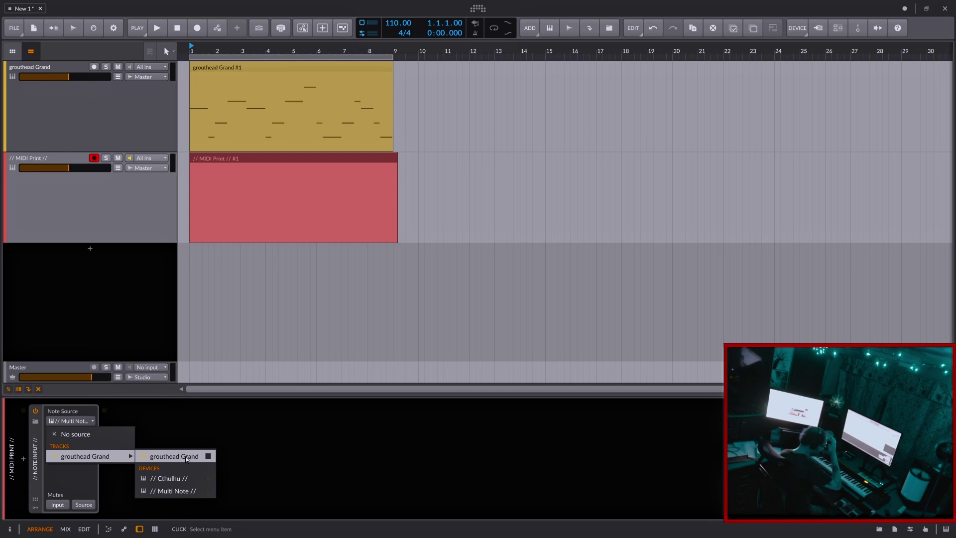
click(58, 504)
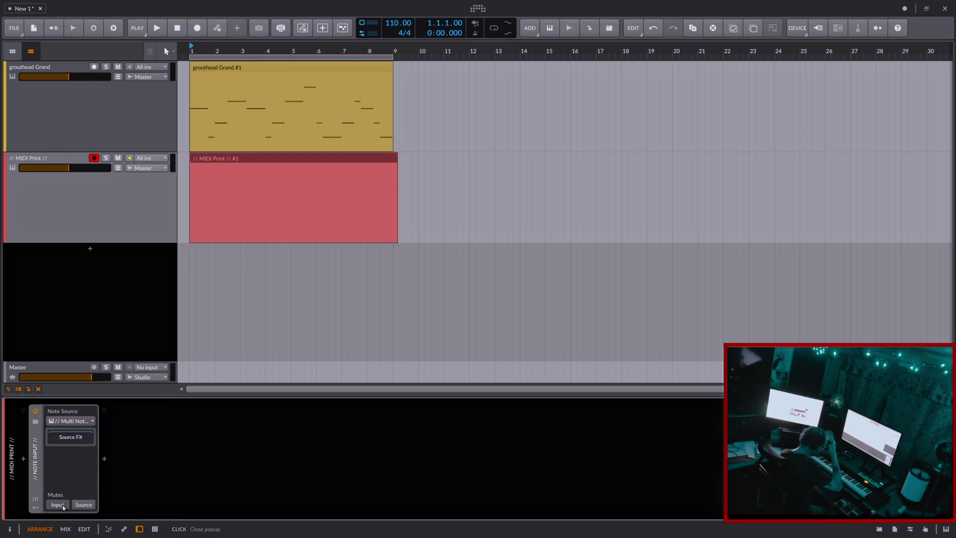
click(57, 505)
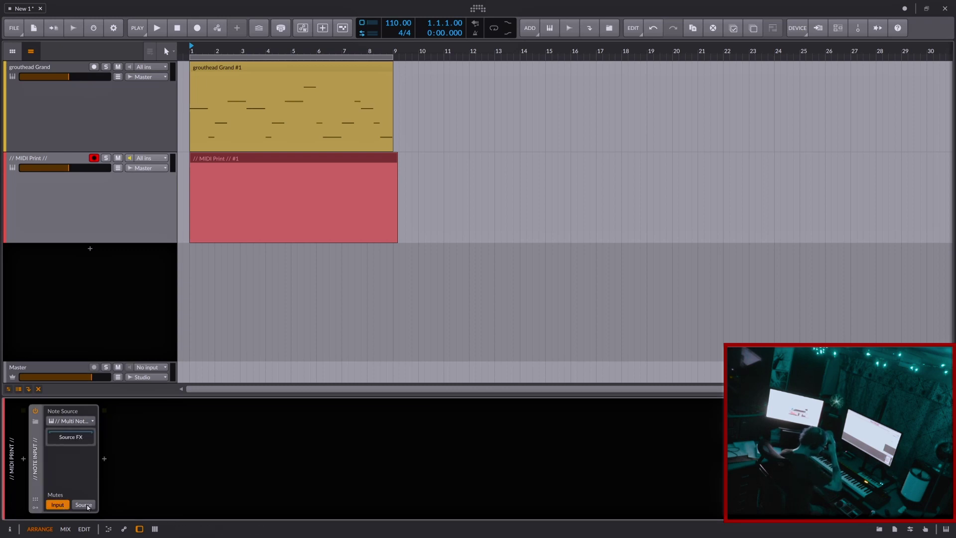
click(58, 505)
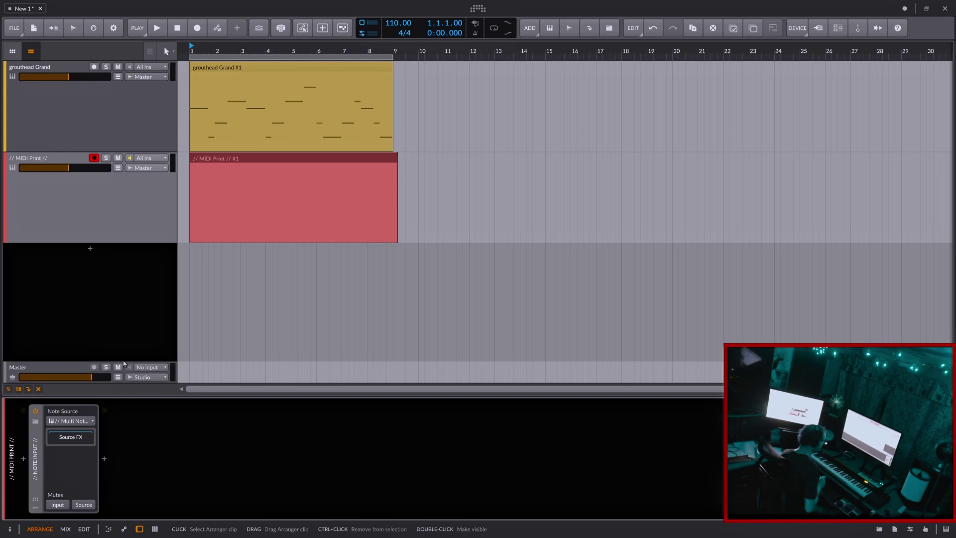
Delete the old MIDI Print clip and its Note Source device
click(263, 164)
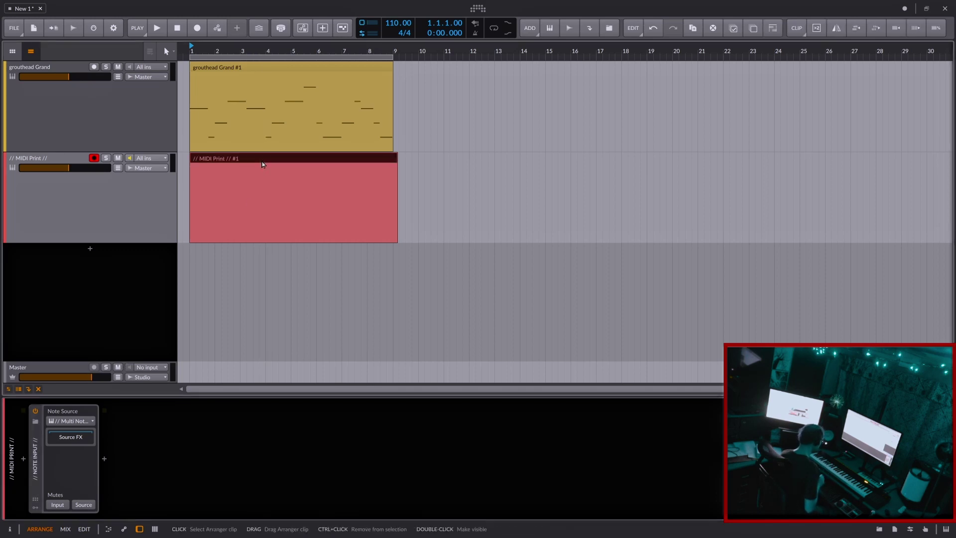
key(Delete)
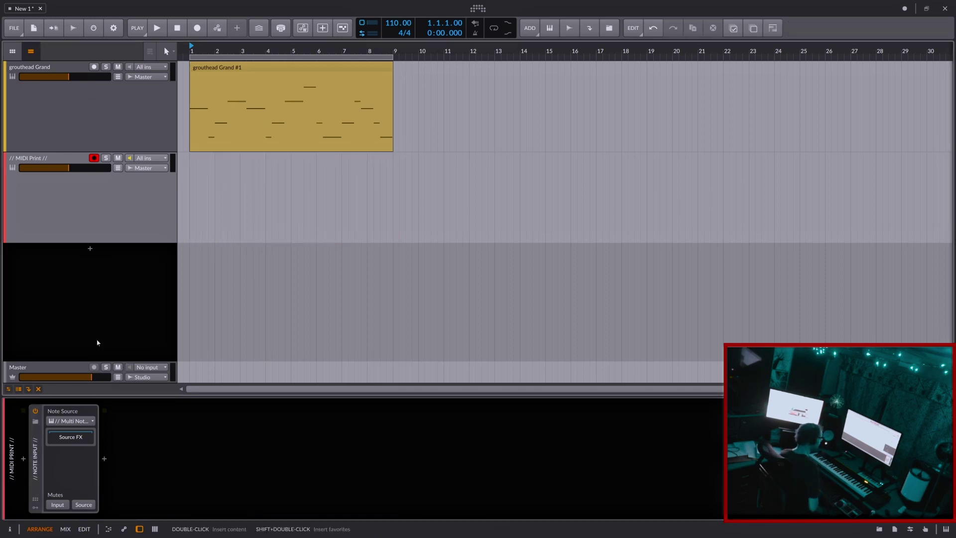
click(35, 468)
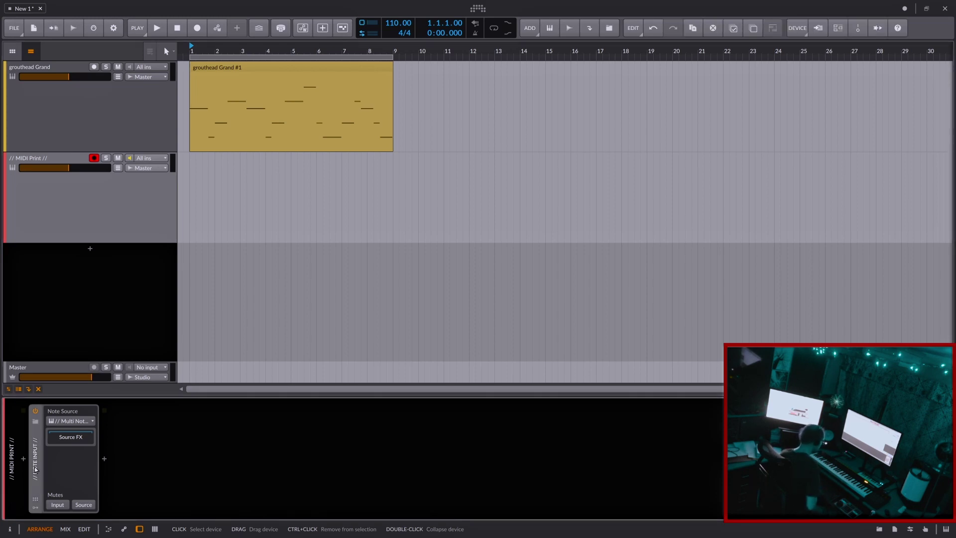
key(Delete)
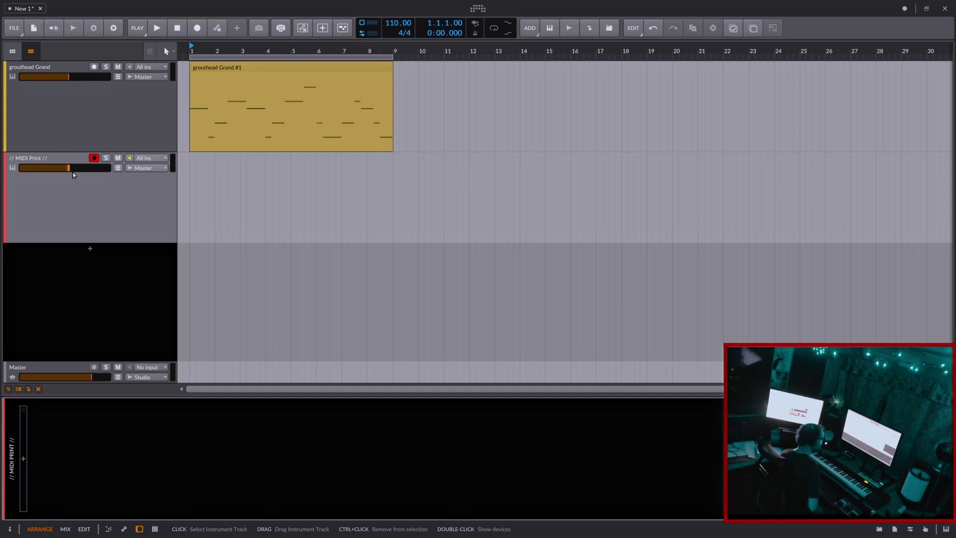
Set MIDI Print's input to grouthead Grand > Multi Note and enable transport Record
click(155, 161)
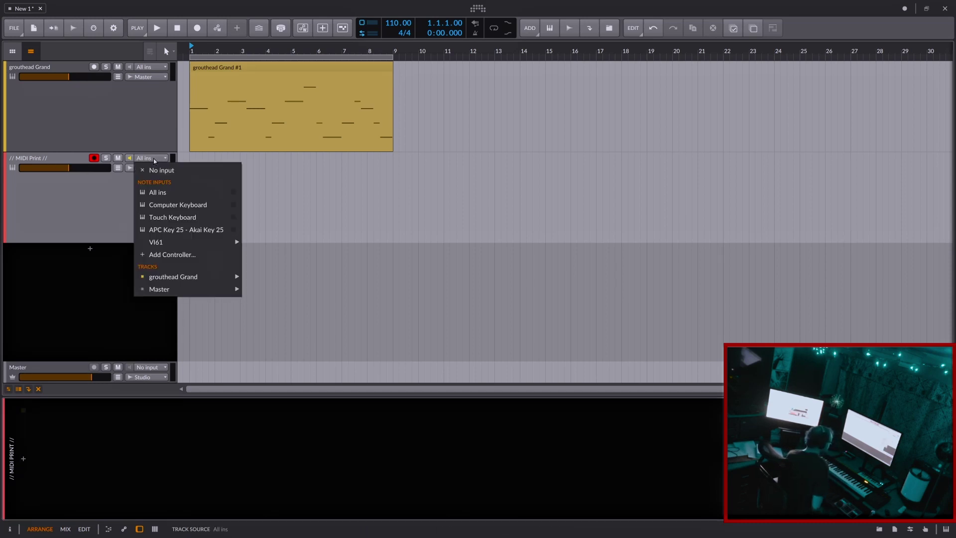
mouse_move(194, 280)
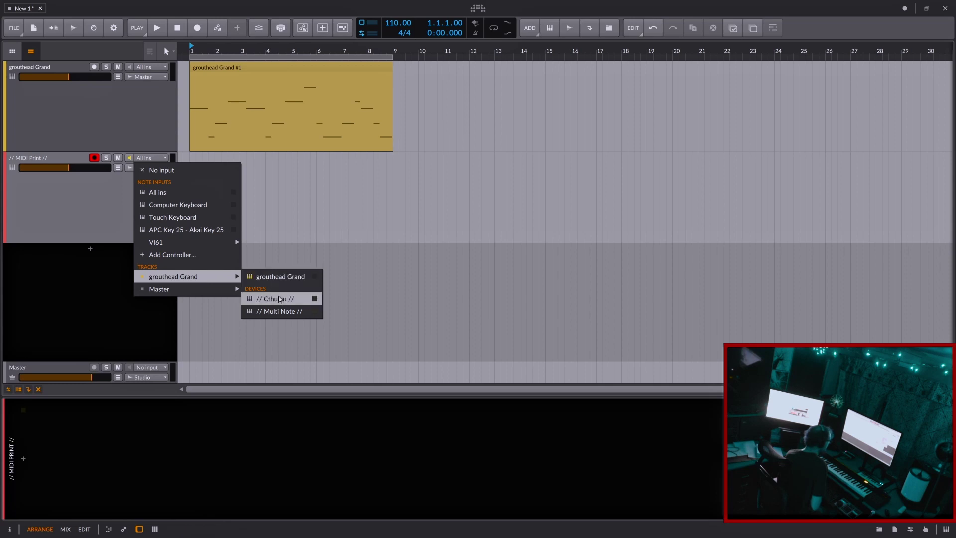
click(292, 311)
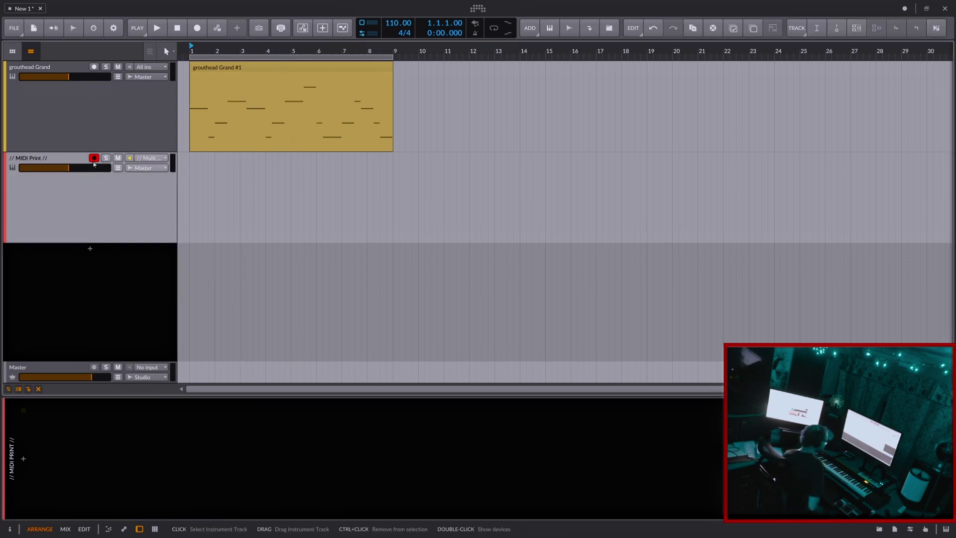
click(198, 28)
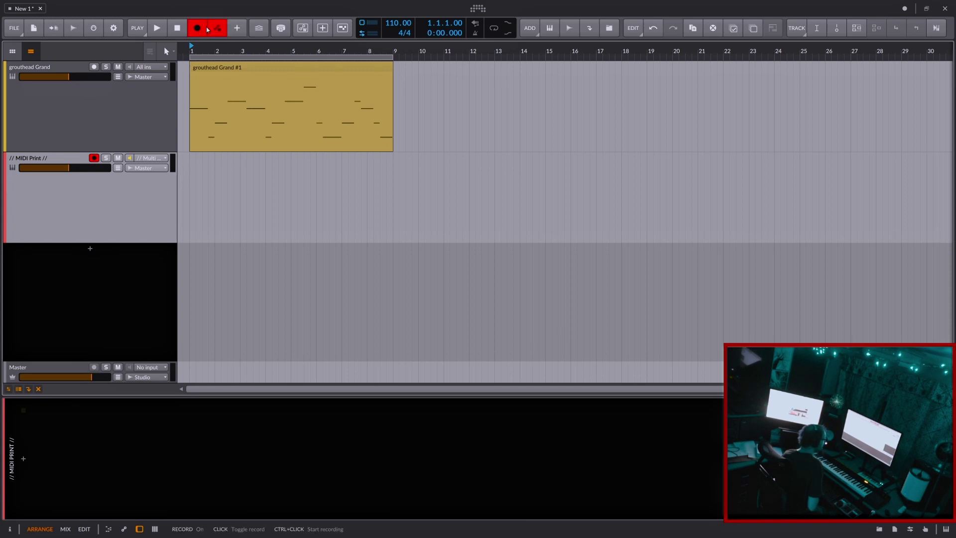
click(224, 28)
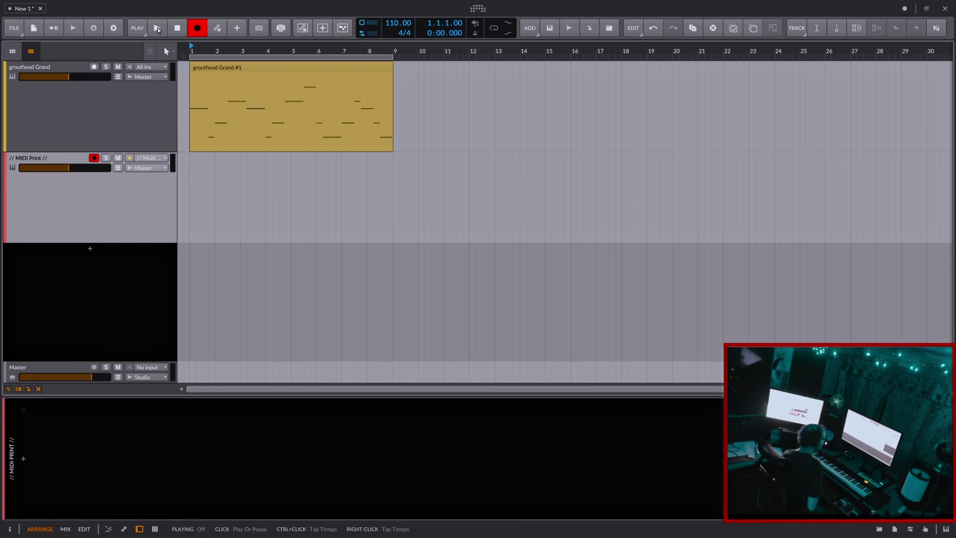
Record eight bars of Multi Note chords, then view the new clip's notes in the EDIT layout
click(157, 28)
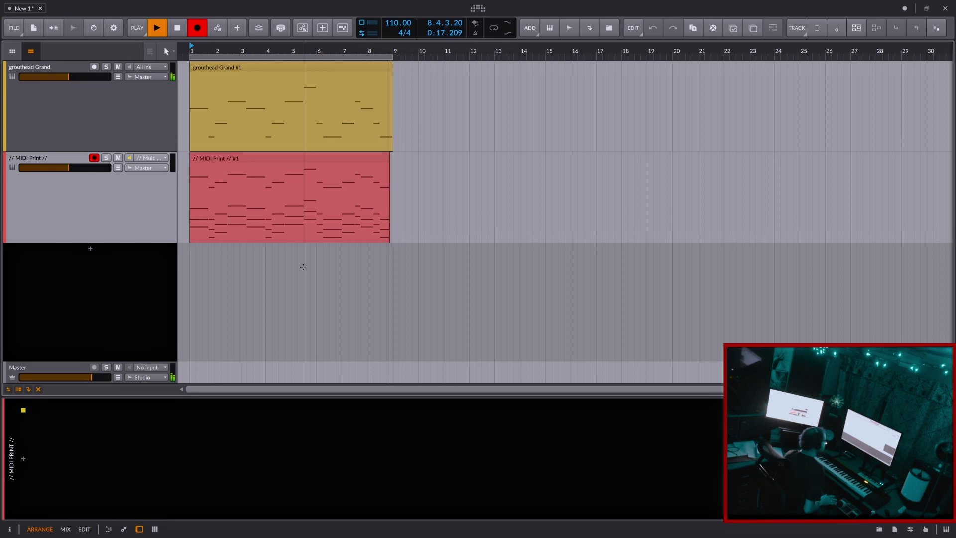
key(space)
double_click(337, 160)
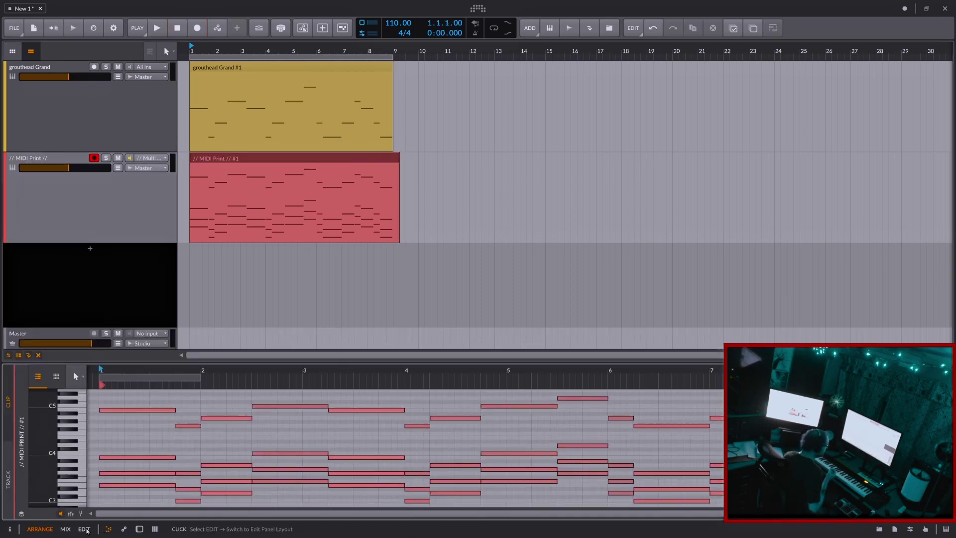
click(84, 529)
scroll(258, 261, up, 3)
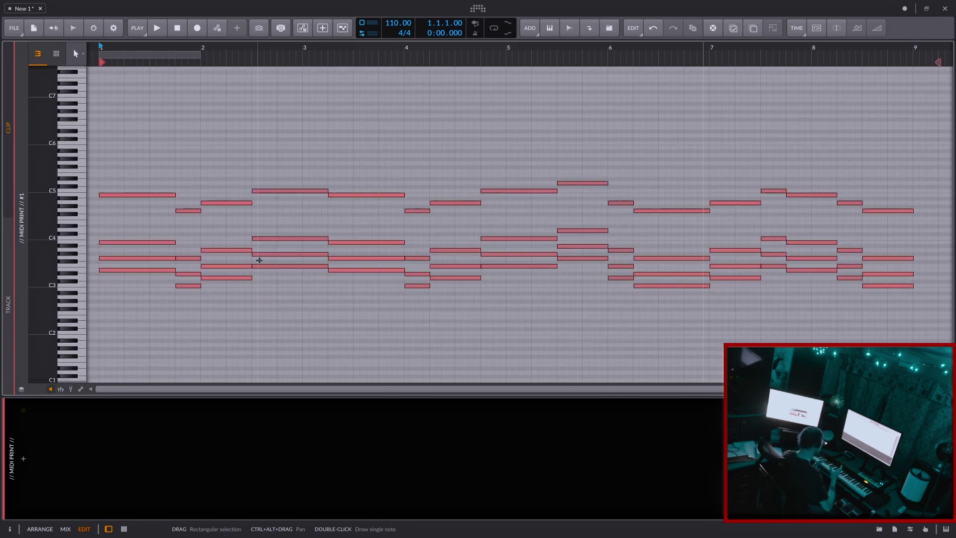
click(47, 529)
On grouthead Grand, power off Multi Note and power on Cthulhu
double_click(104, 222)
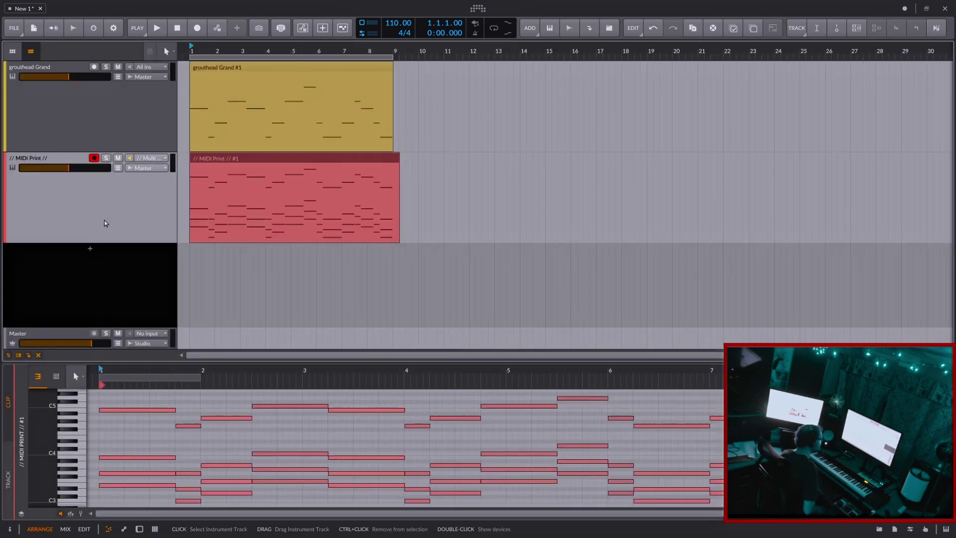
click(124, 130)
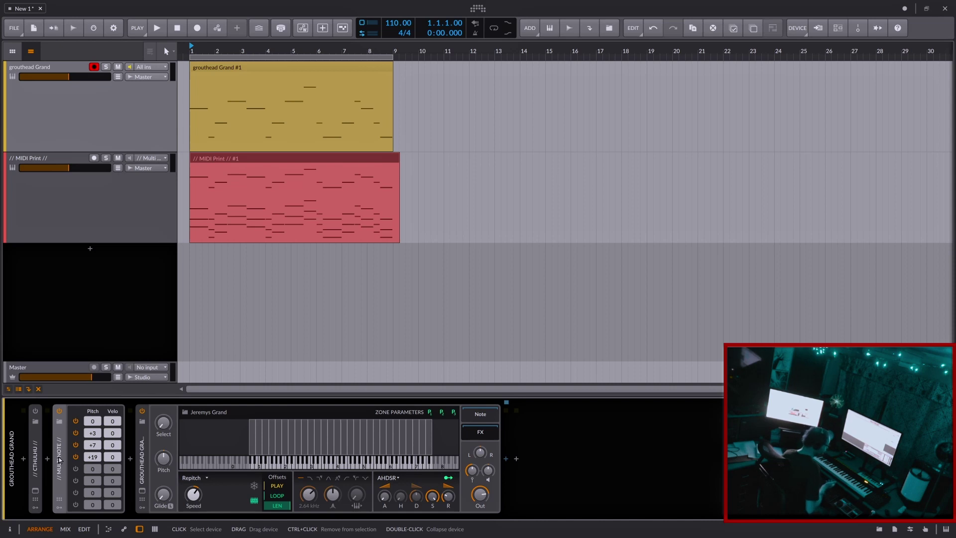
click(59, 411)
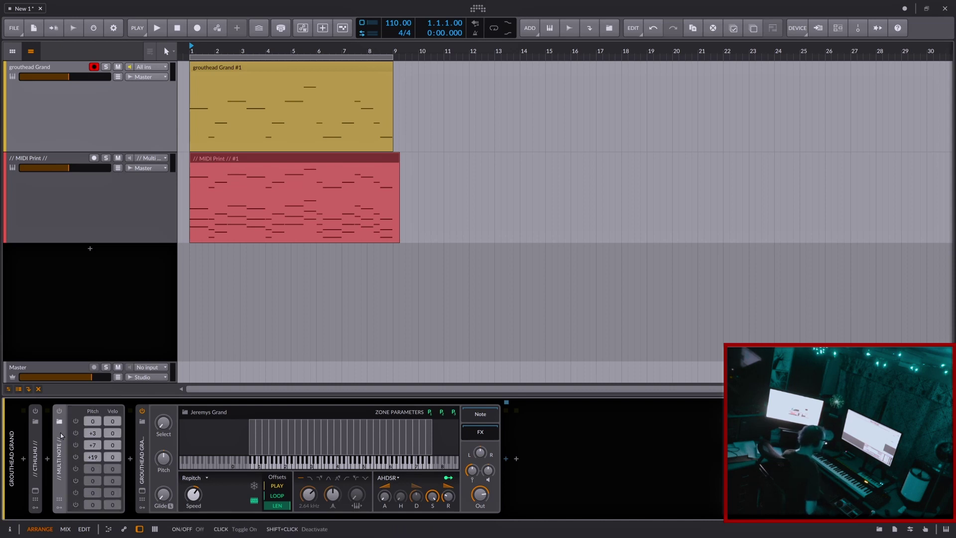
click(35, 412)
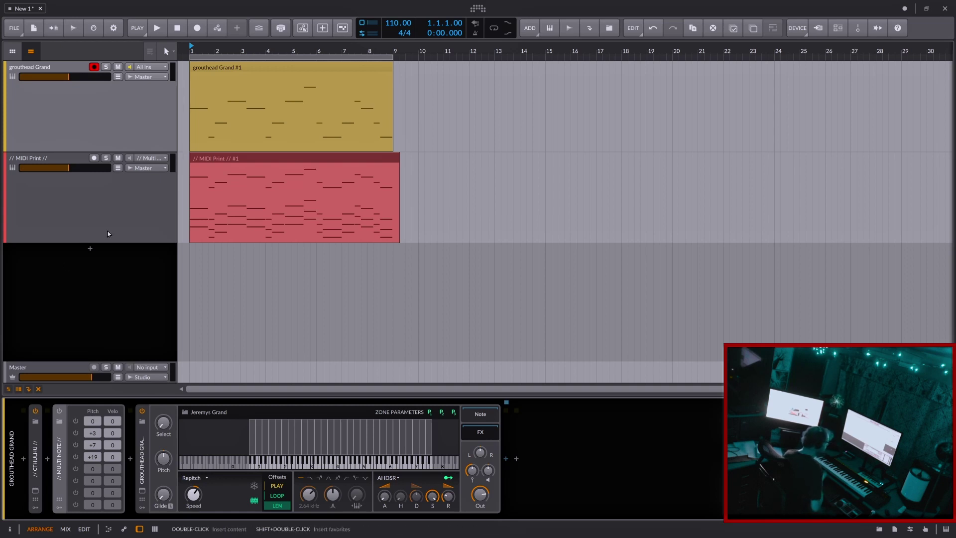
Set MIDI Print's input to grouthead Grand > Cthulhu
click(150, 159)
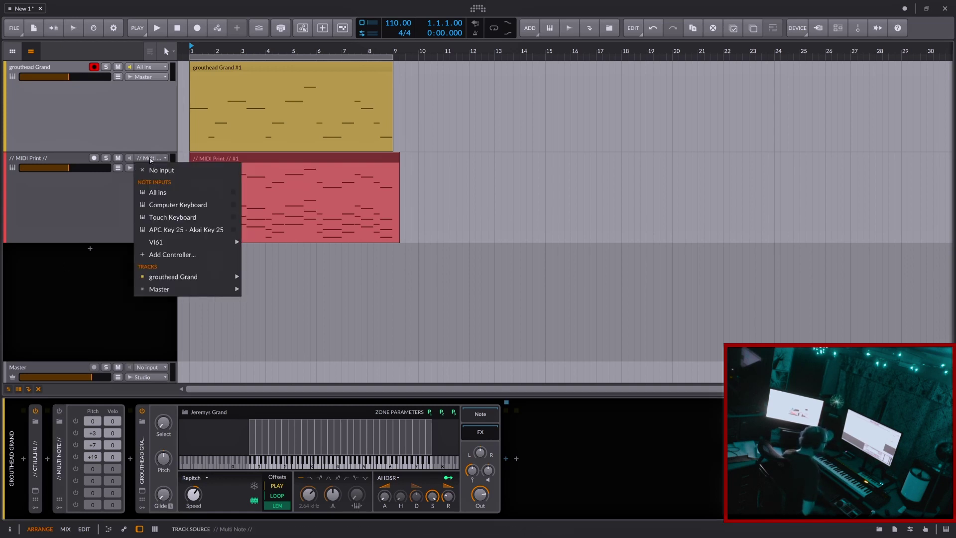
mouse_move(231, 278)
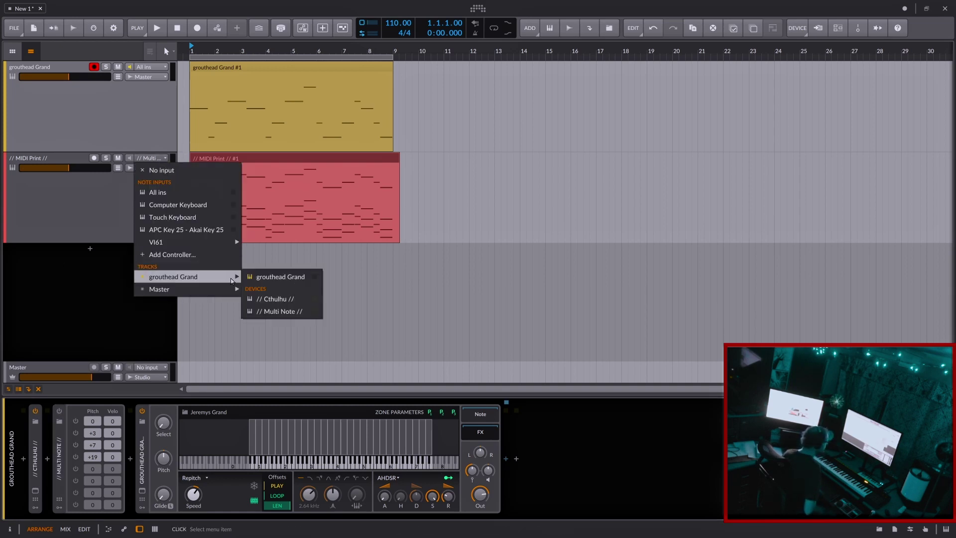
click(285, 301)
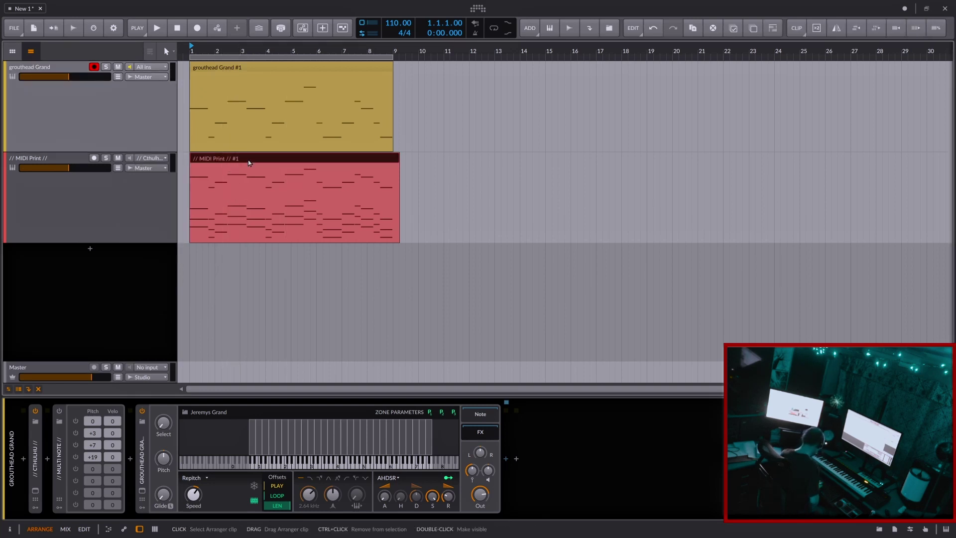
Delete the Multi Note clip, arm only MIDI Print, and record Cthulhu's chords into a new clip
key(Delete)
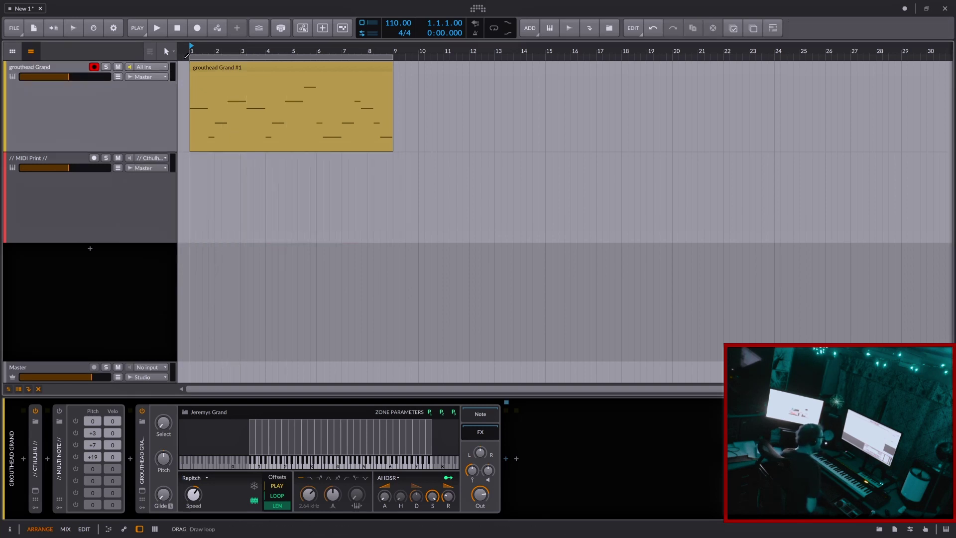
click(94, 159)
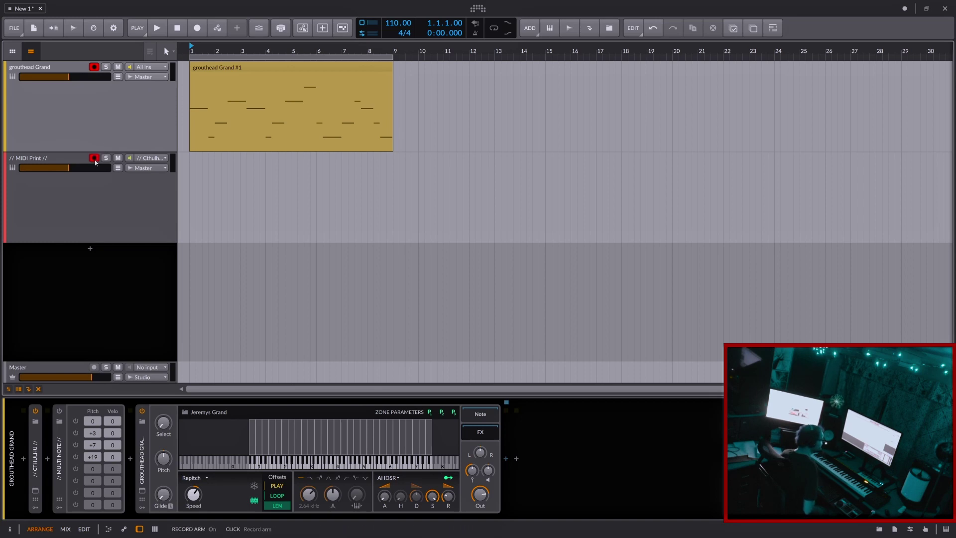
click(95, 67)
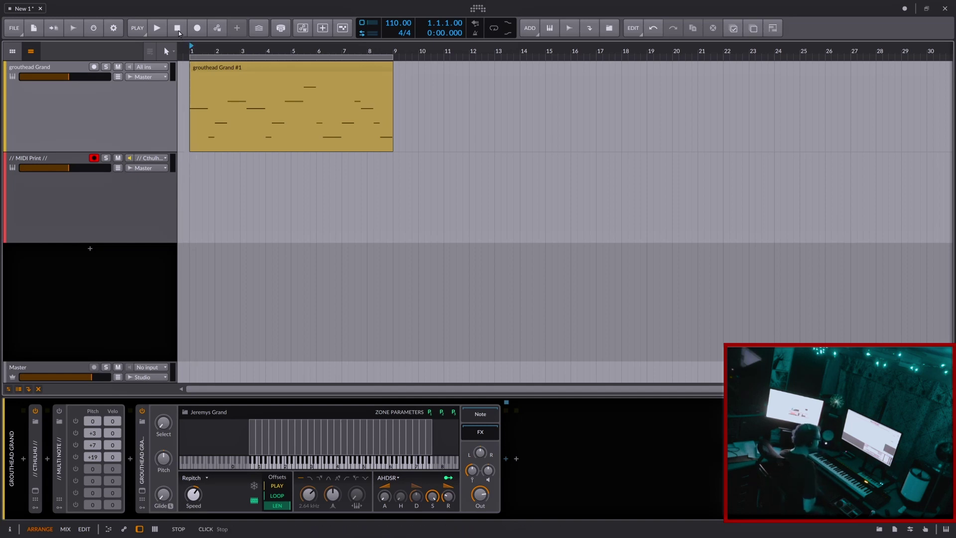
click(195, 30)
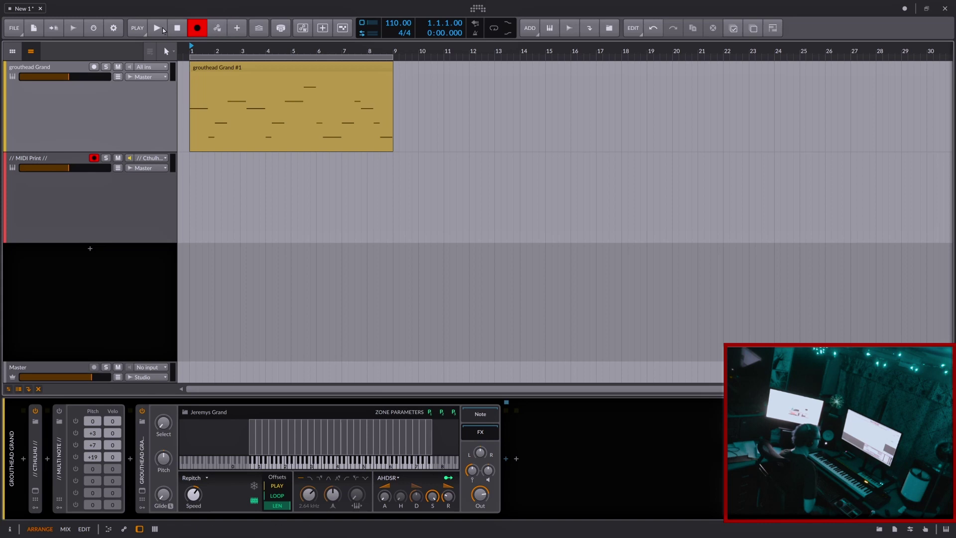
click(158, 28)
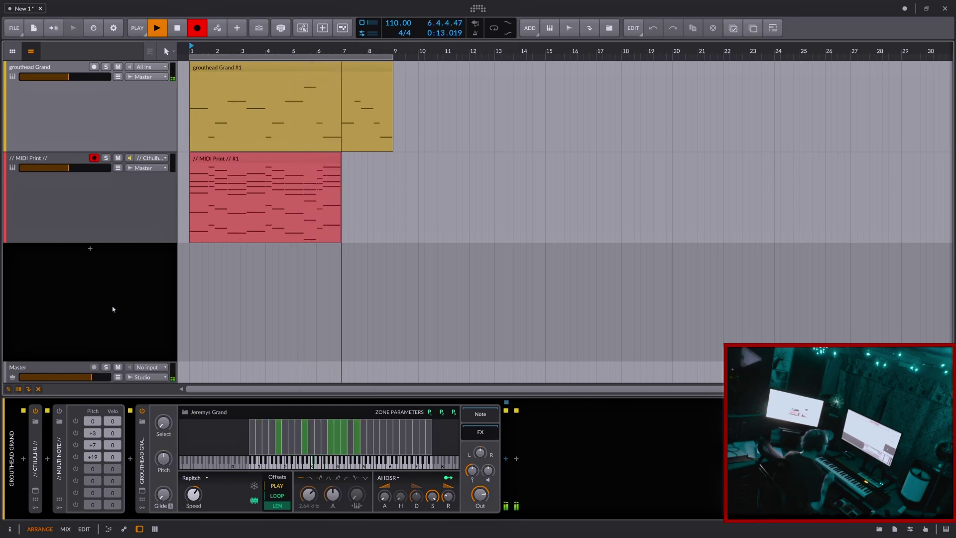
double_click(292, 160)
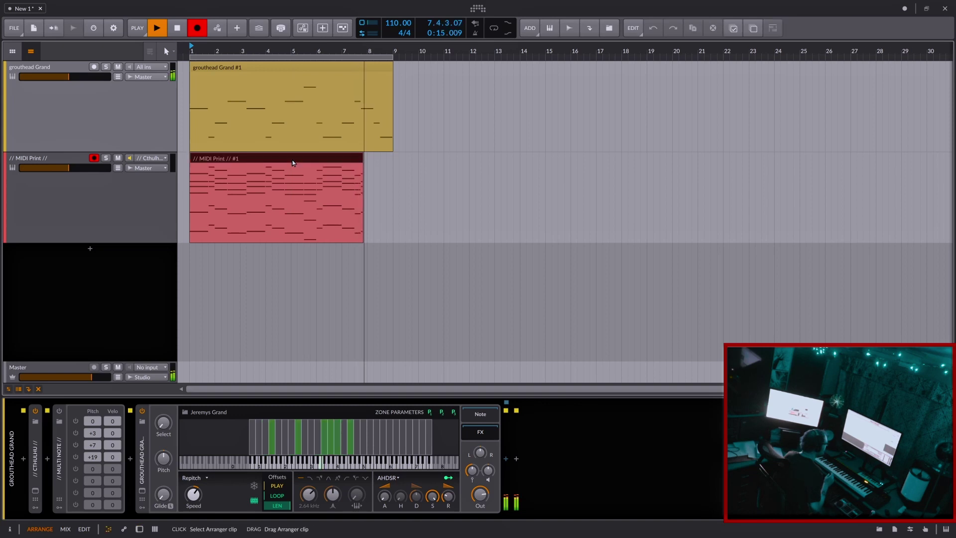
Stop recording and open the MIDI Print clip in the full-screen EDIT layout
click(84, 528)
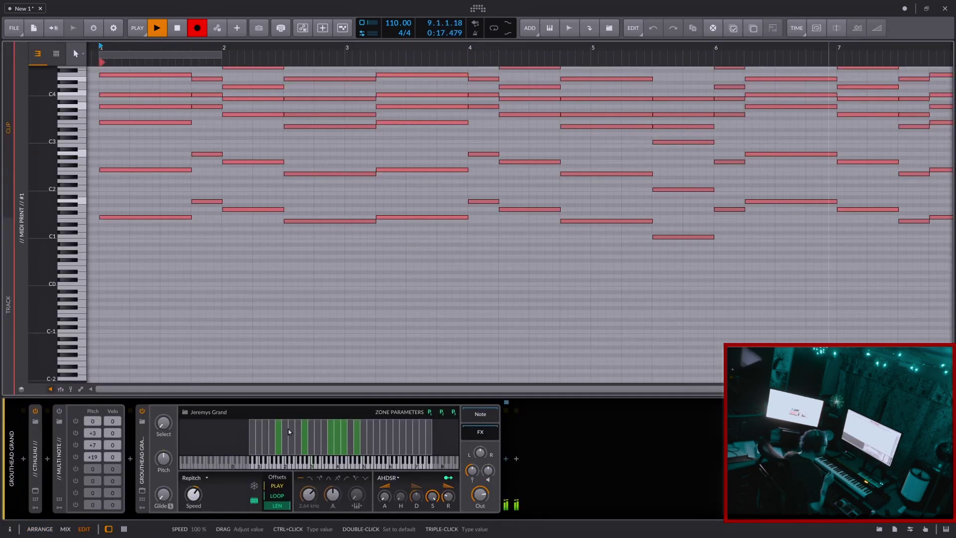
key(space)
click(49, 530)
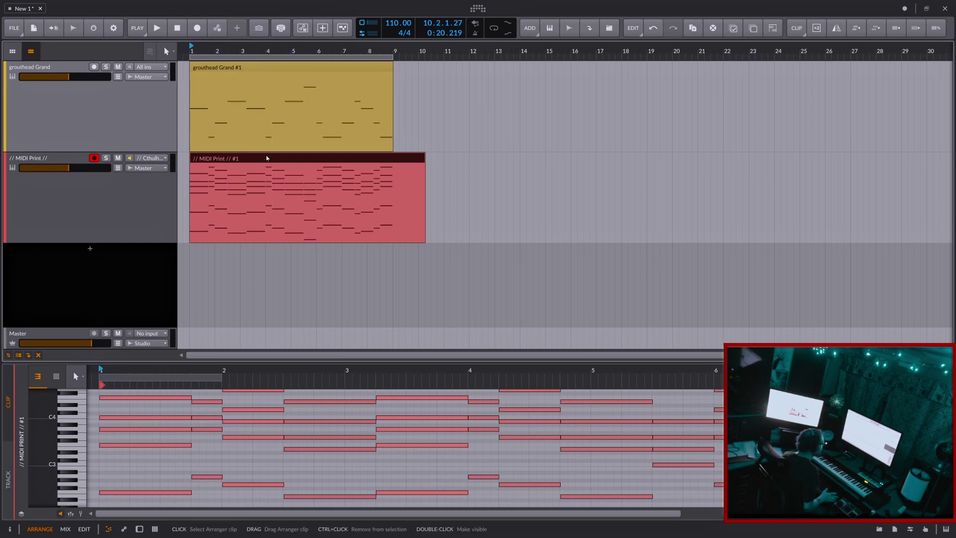
click(266, 158)
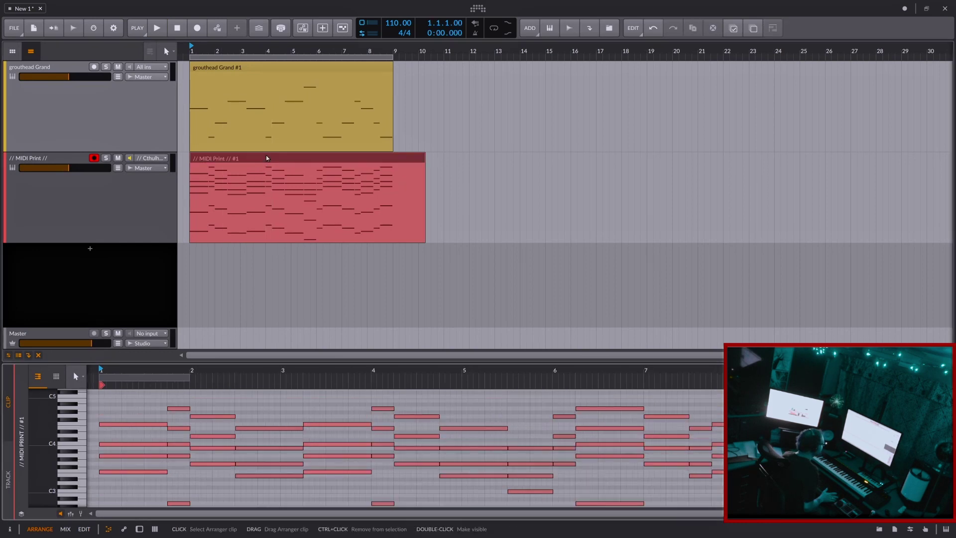
click(84, 529)
Show the velocity lane and lower the velocity of selected bar-3 chord notes
key(d)
drag(330, 183, 341, 214)
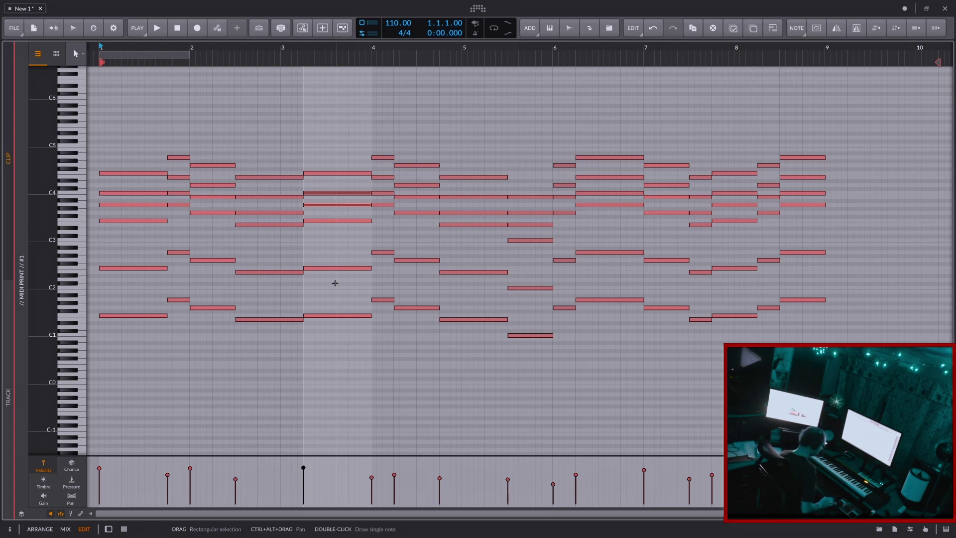
shift+click(338, 269)
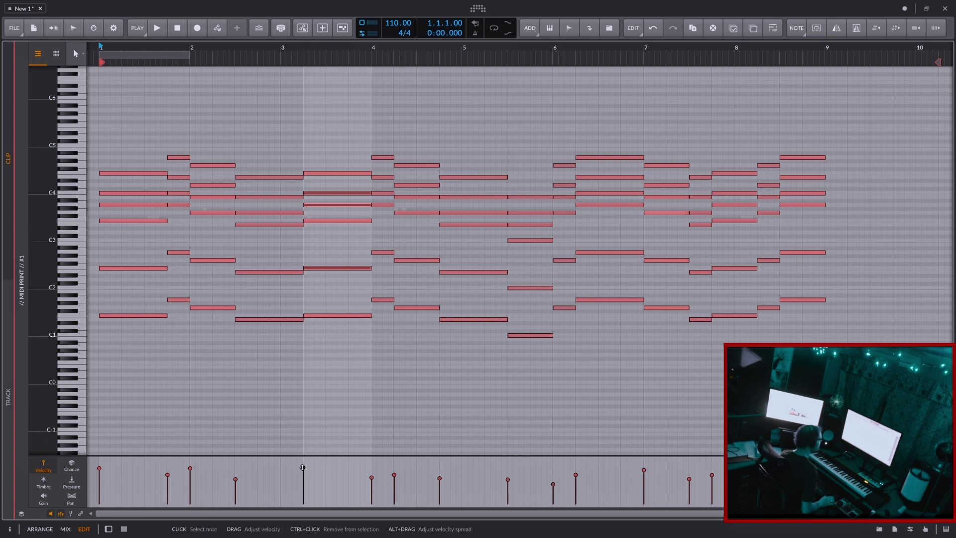
drag(302, 467, 303, 481)
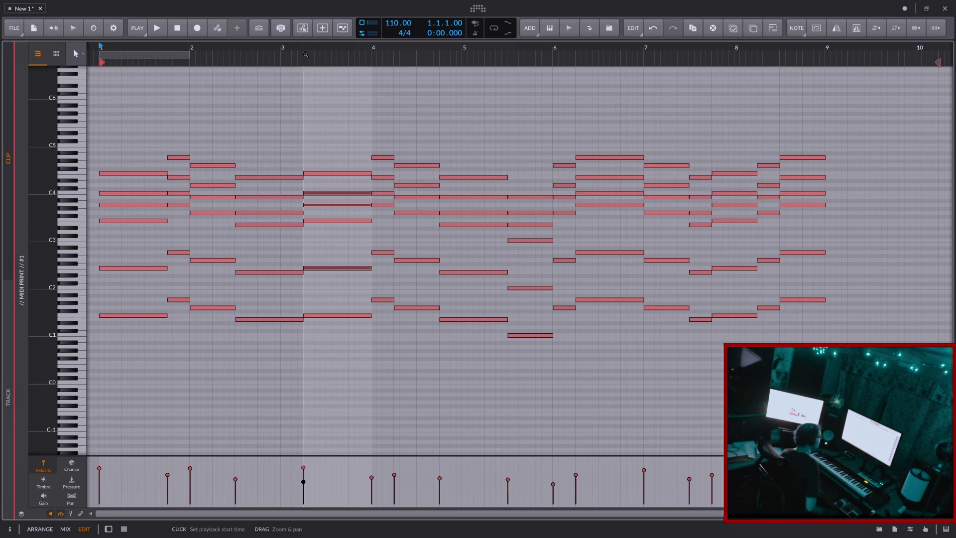
Start playback from bar 3, lower the low bar-3 note's velocity, and audition the change
click(305, 54)
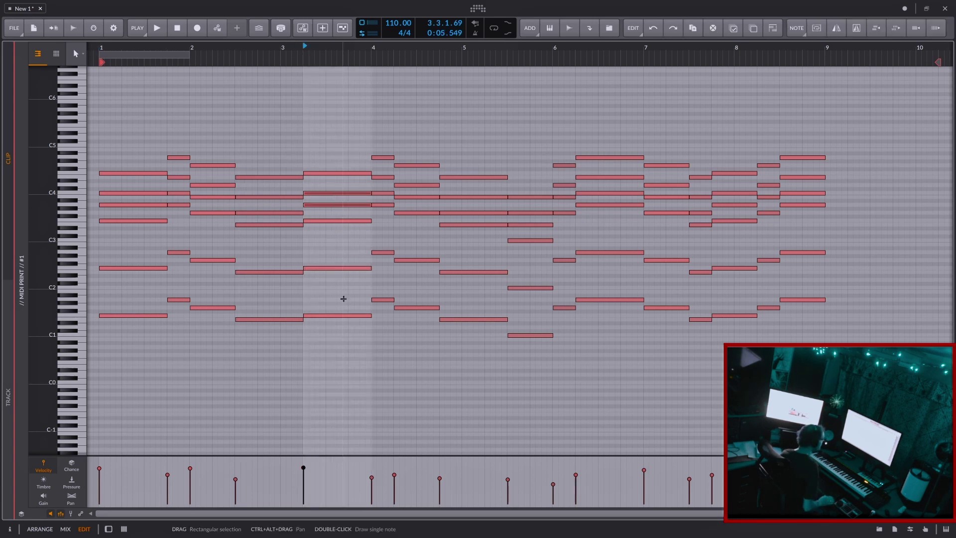
shift+click(335, 268)
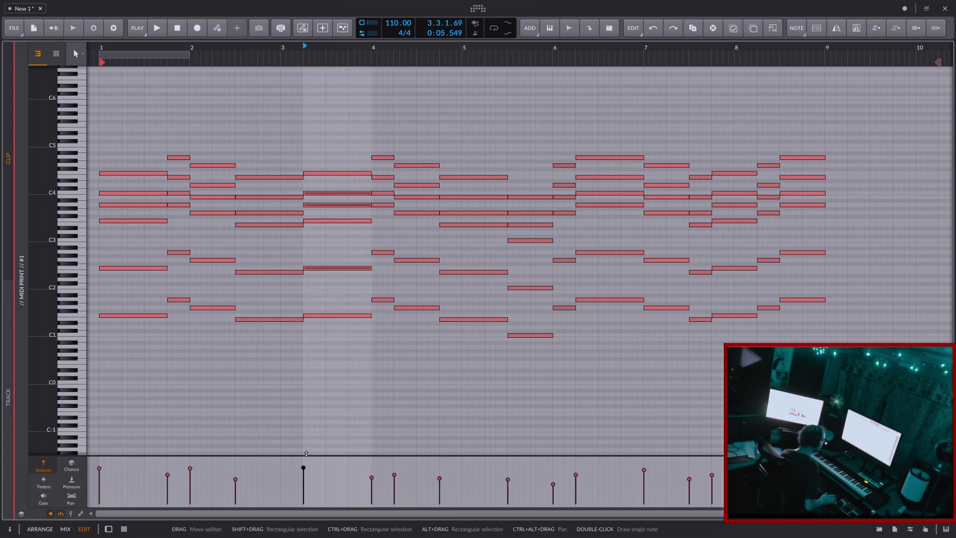
drag(303, 467, 304, 493)
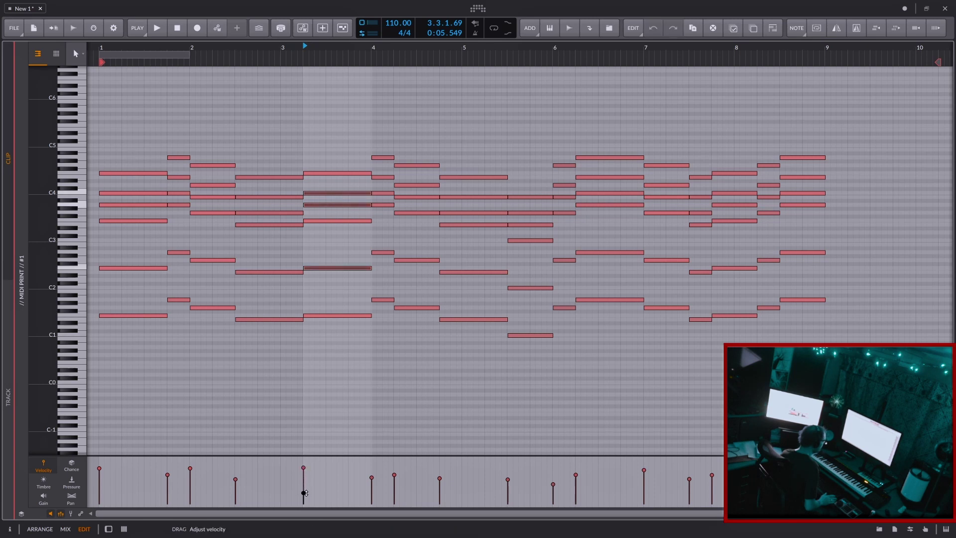
key(space)
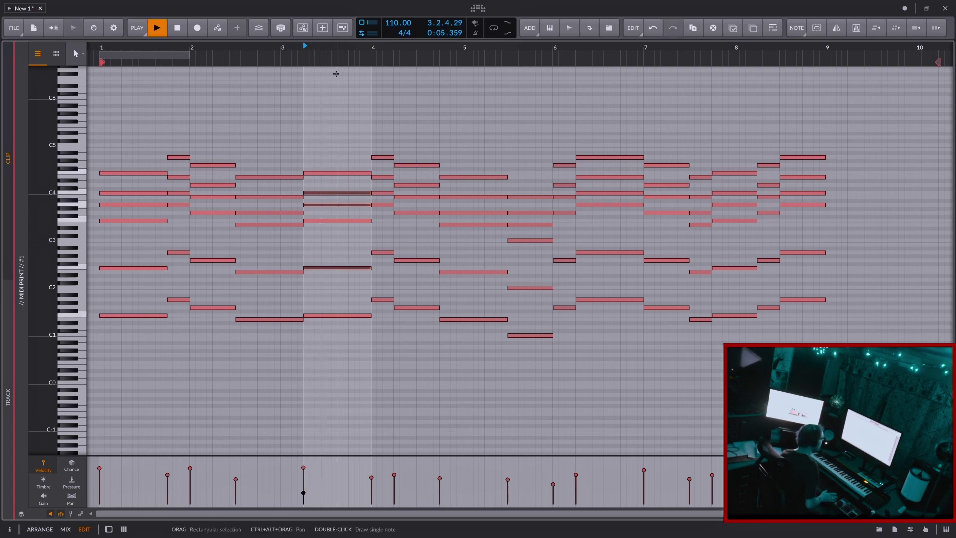
key(space)
key(space)
key(space)
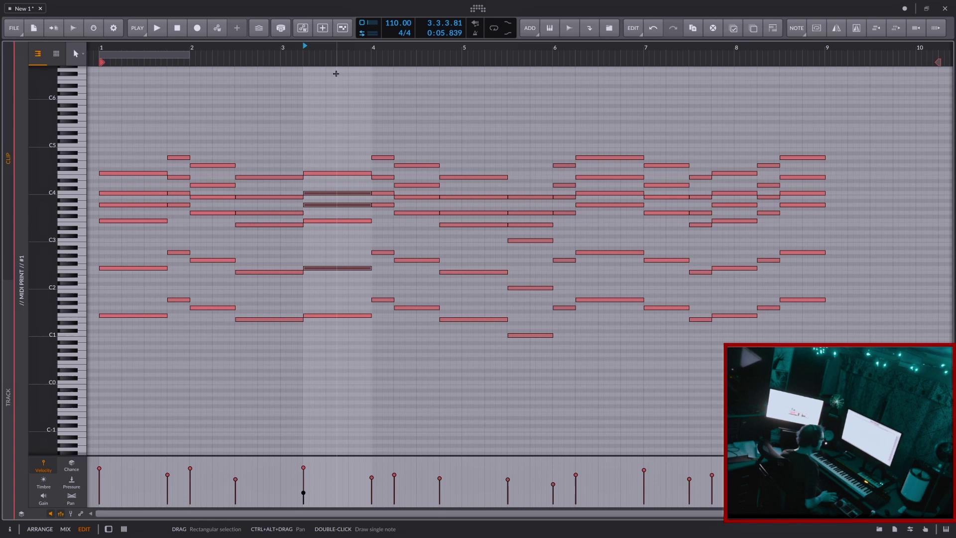
key(space)
key(space)
Reselect within the bar-3 chord, moving from its upper note to the low note
click(336, 161)
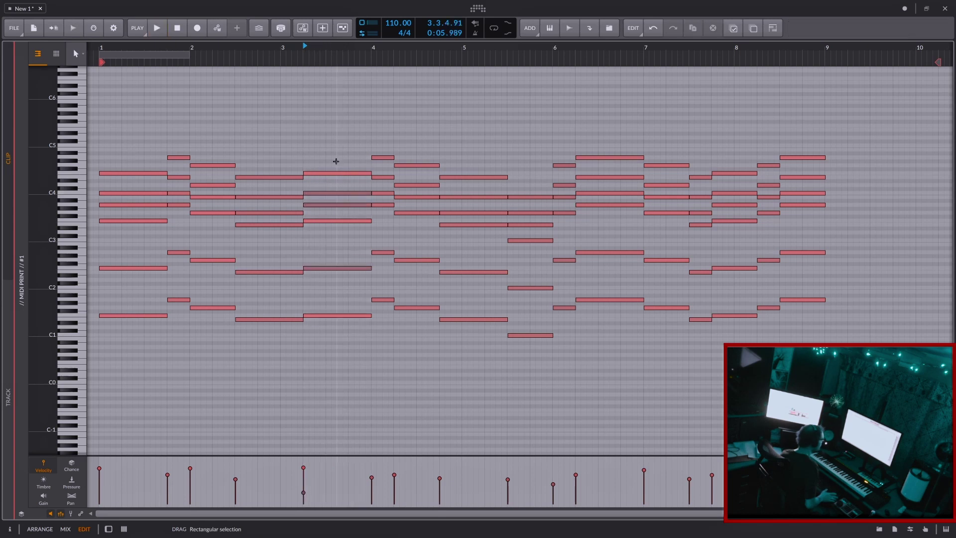
click(337, 173)
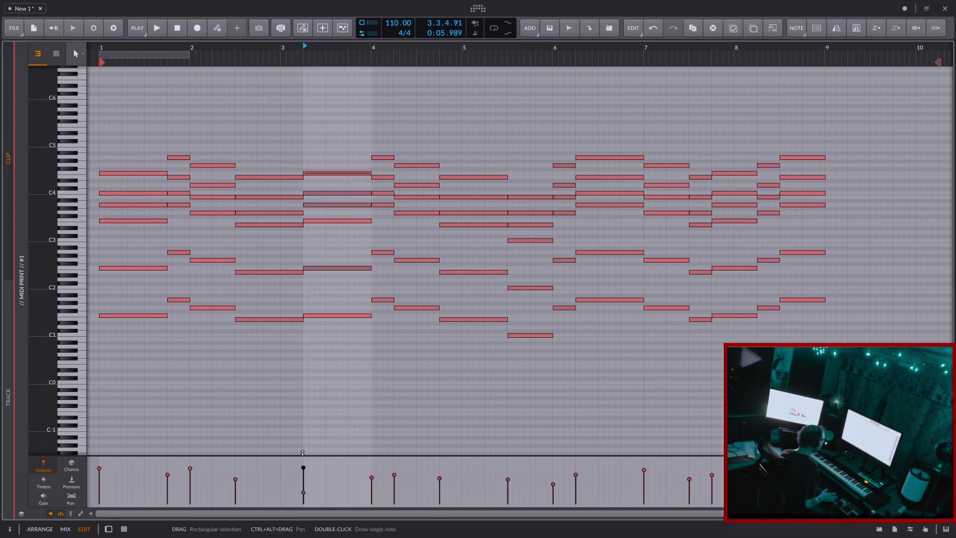
drag(326, 290, 343, 337)
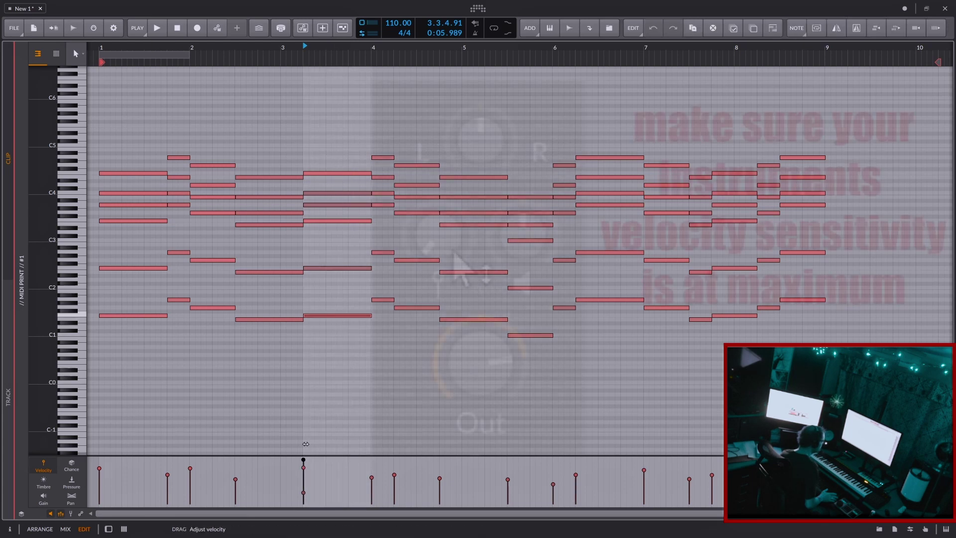
key(space)
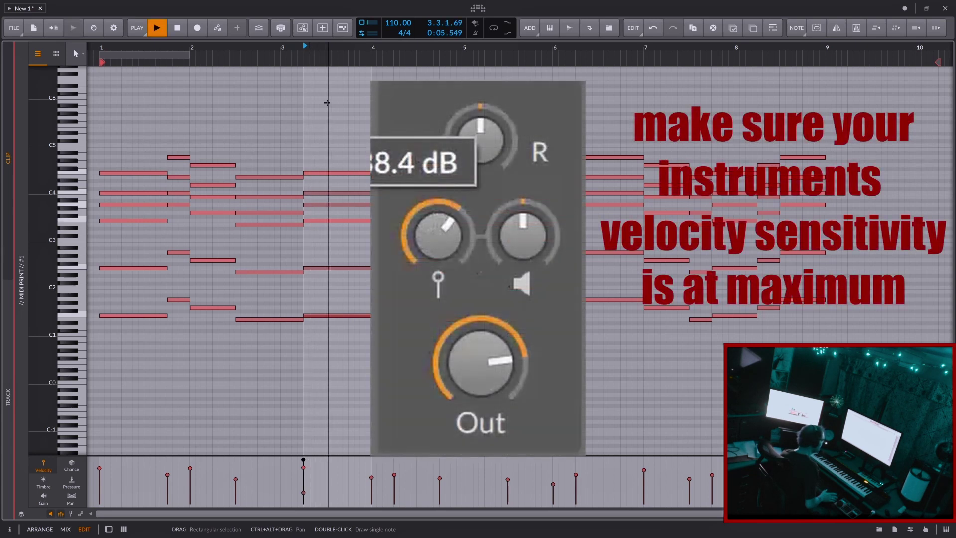
key(space)
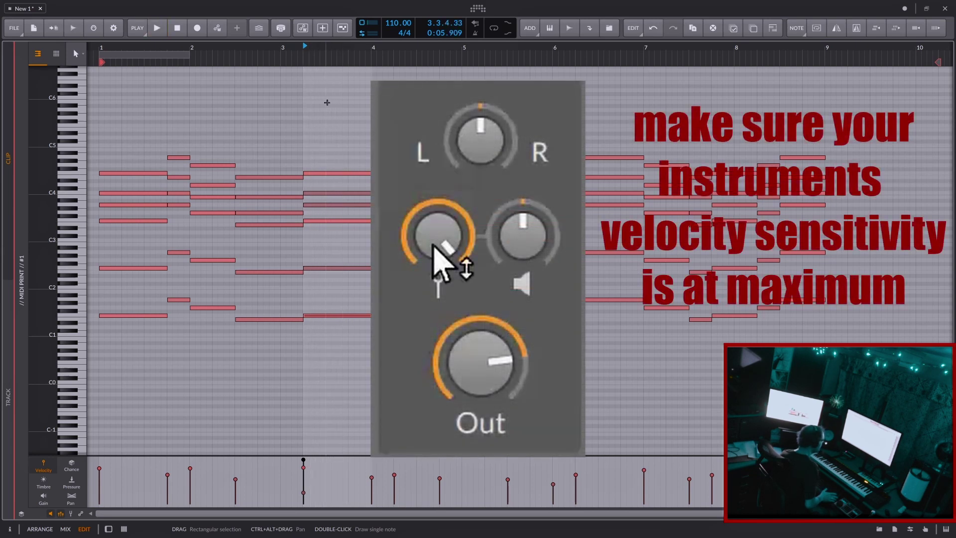
key(space)
key(space)
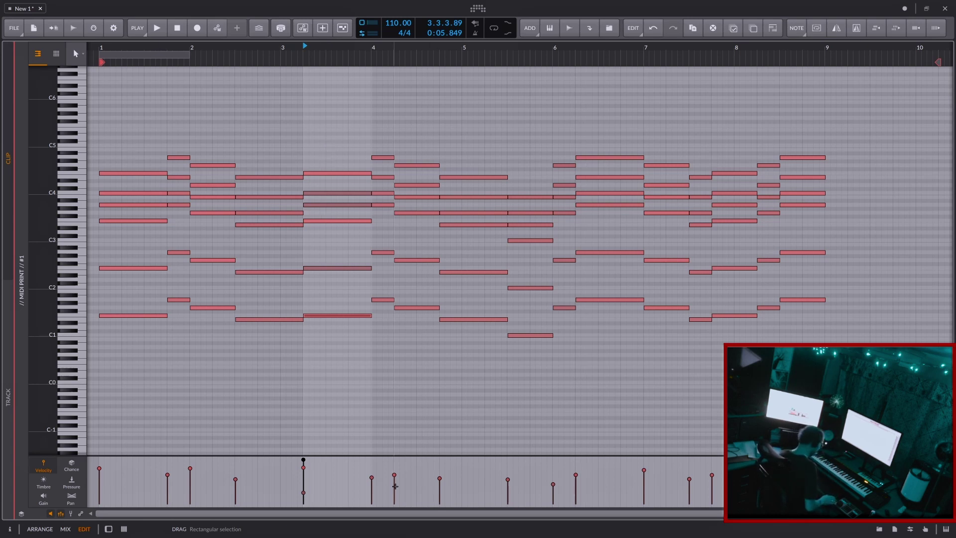
Return to the arrangement and check MIDI Print's input, leaving it on Cthulhu
click(42, 530)
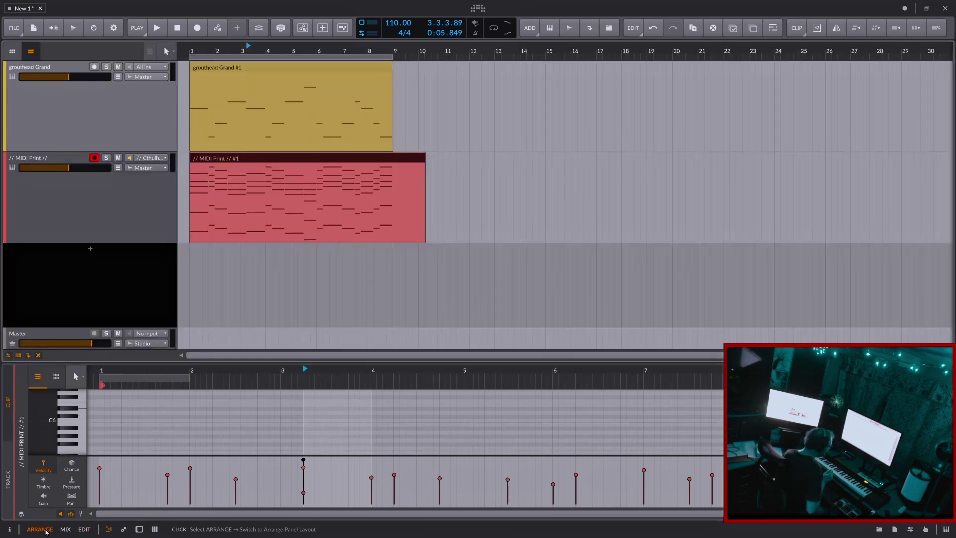
click(161, 159)
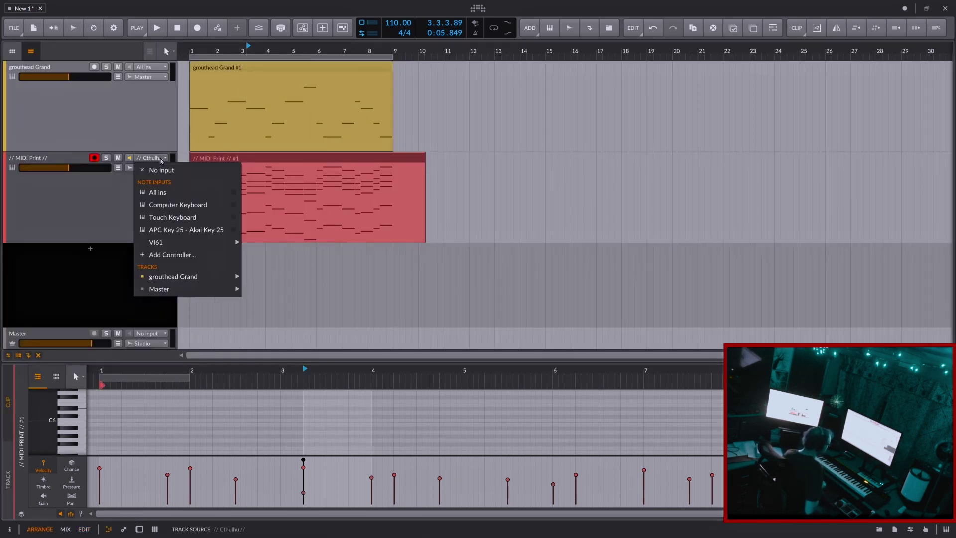
click(252, 175)
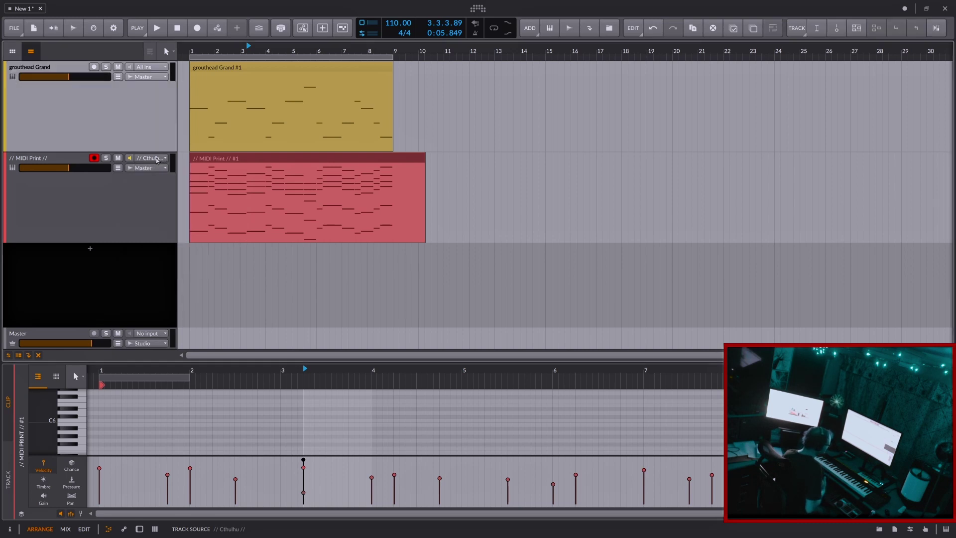